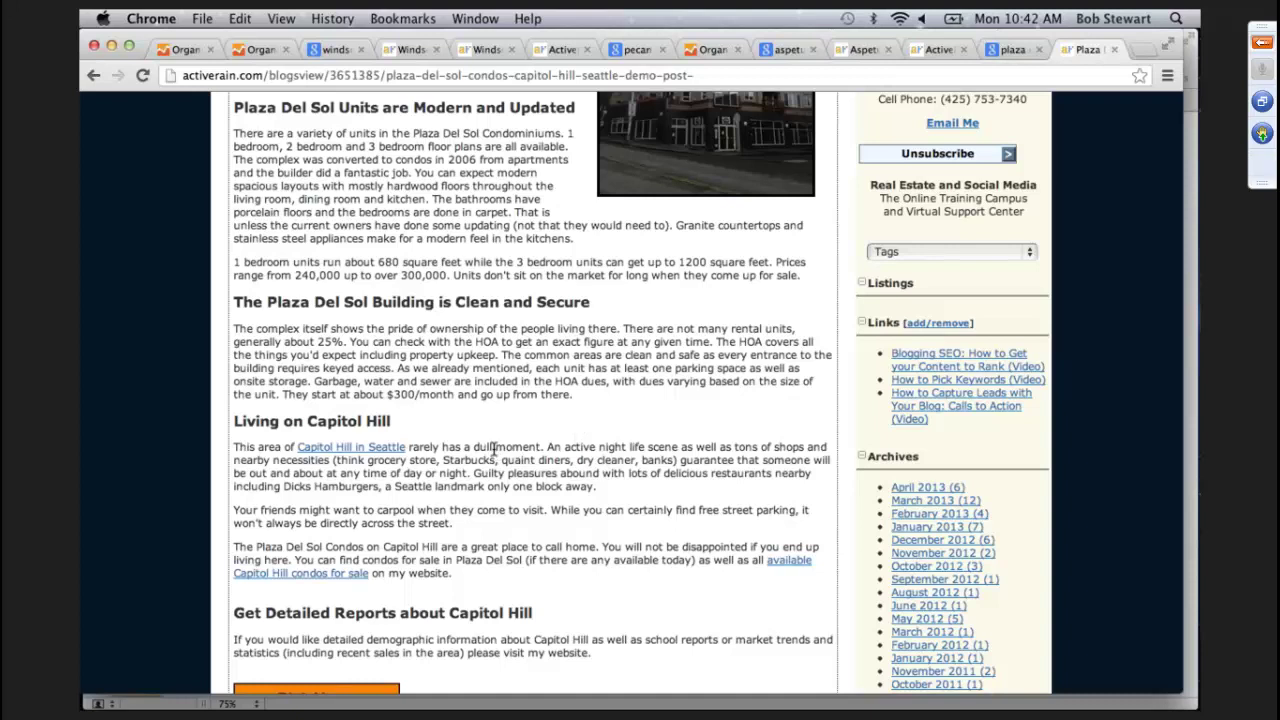
mouse_move(287, 447)
left_mouse_down()
mouse_move(434, 447)
mouse_move(285, 447)
left_mouse_up()
left_click(434, 447)
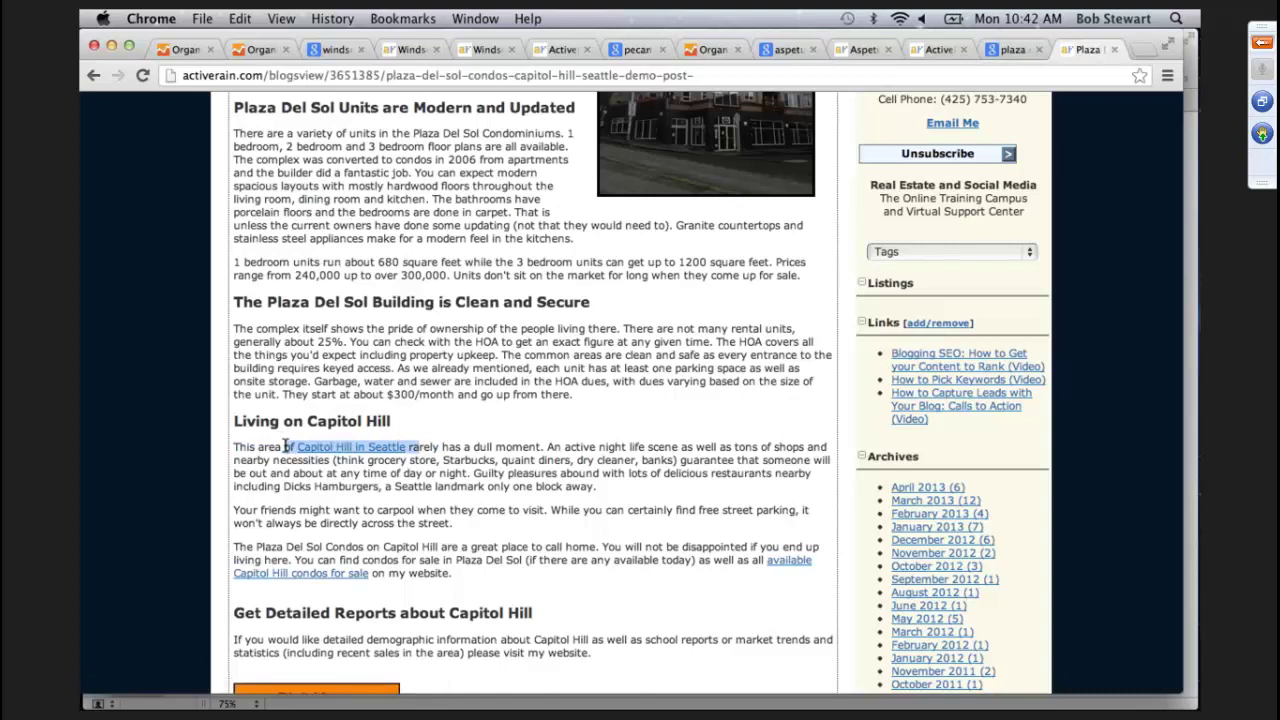
left_click(326, 462)
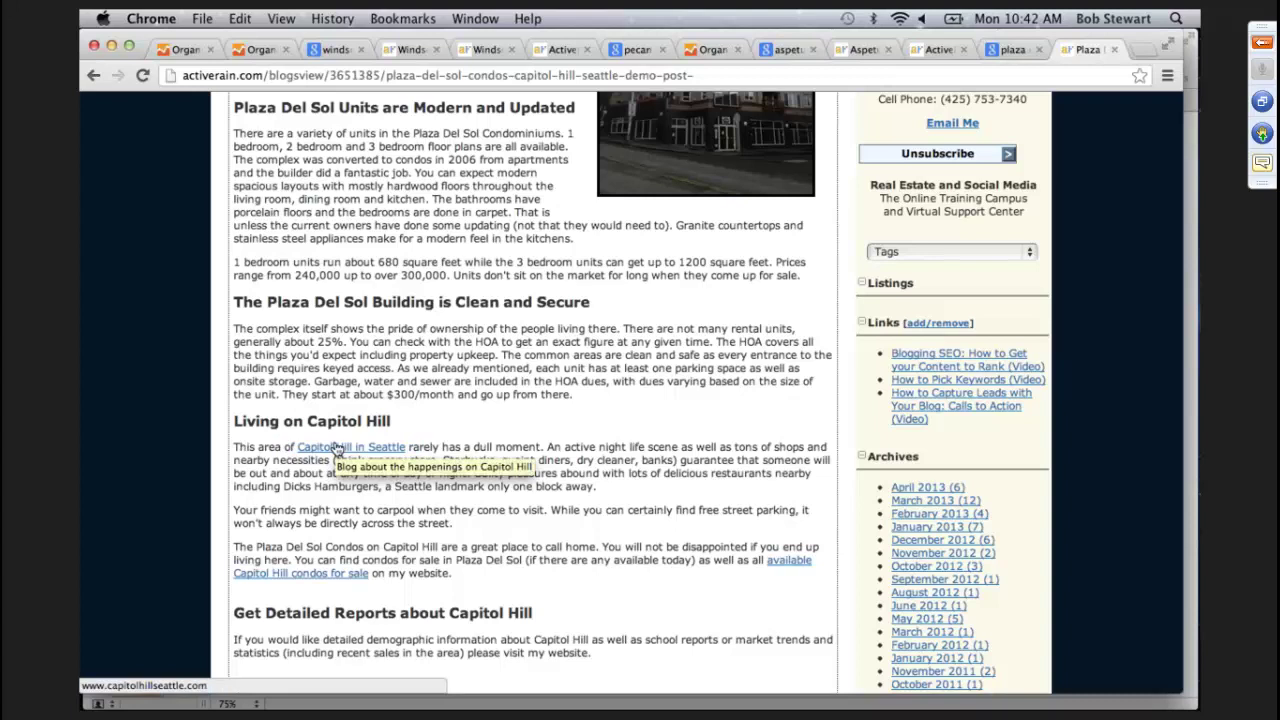
scroll(337, 450, "up", 1)
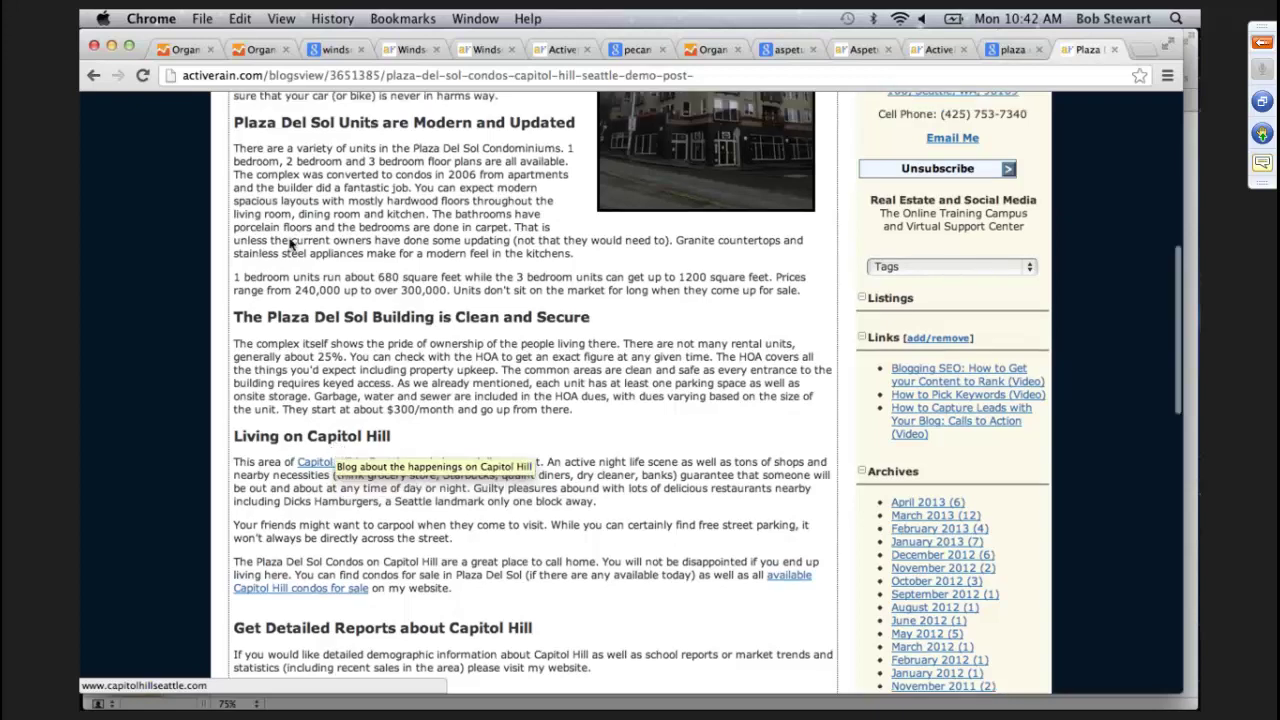
scroll(294, 245, "up", 5)
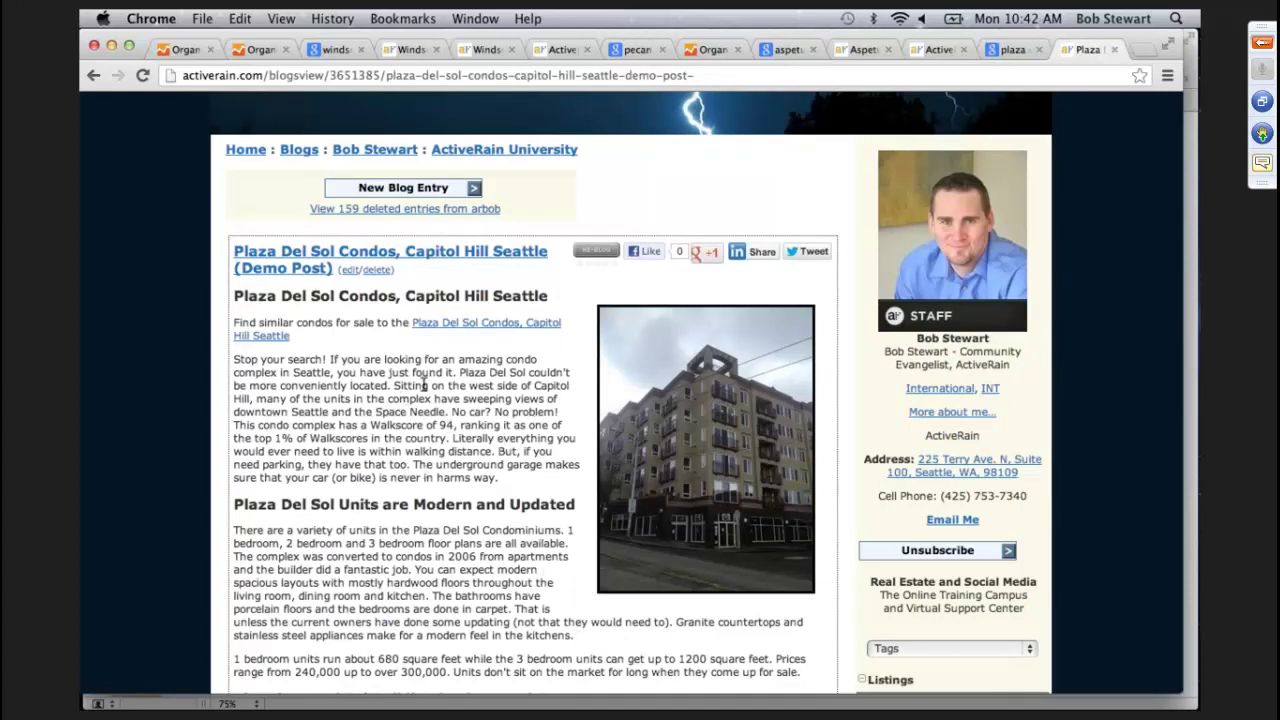
left_click_drag(551, 257, 406, 254)
key("ctrl+c")
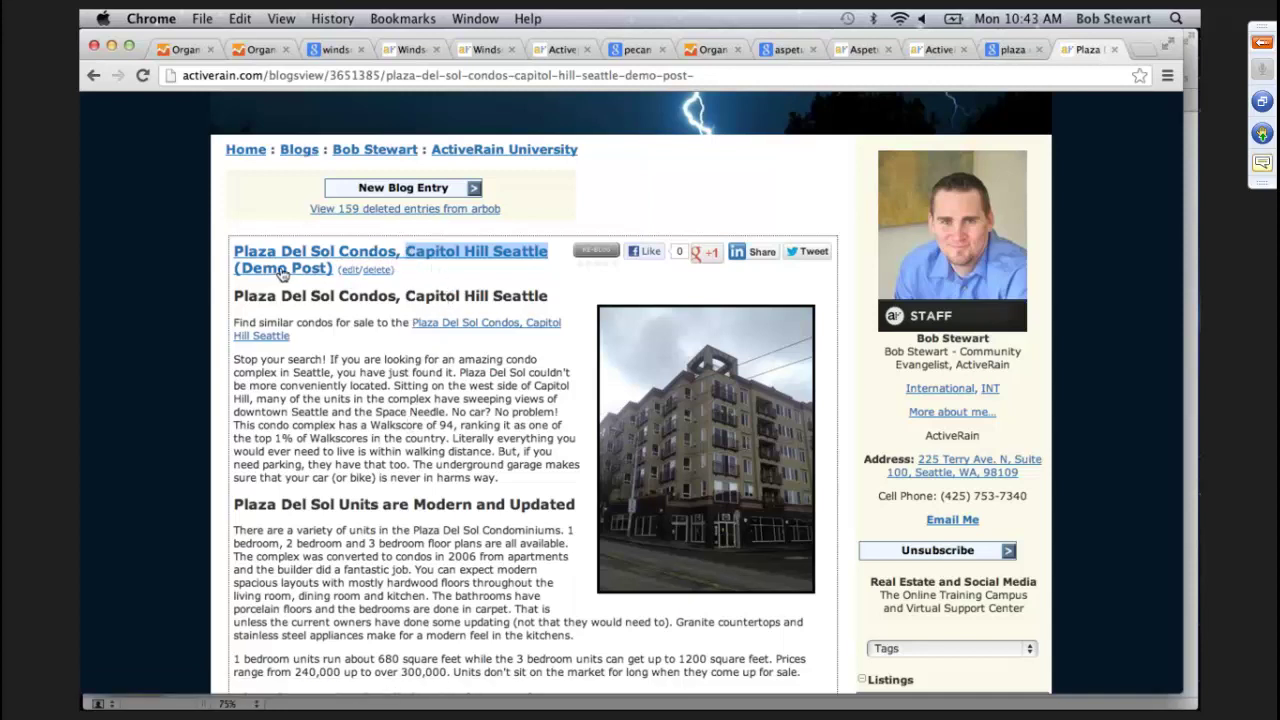
left_click(367, 405)
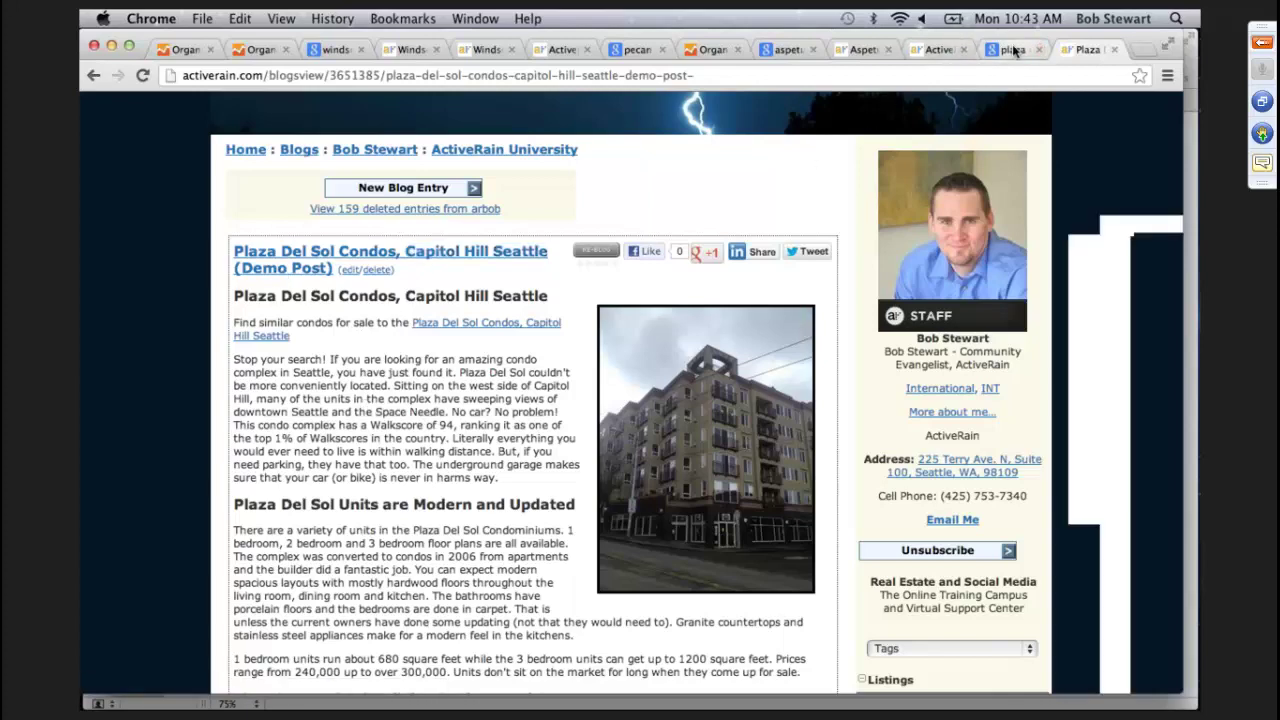
left_click(1015, 50)
left_click(772, 75)
Step: Search Google for Capitol Hill Seattle, open the CHS blog and copy its address, then return to the Plaza post
key("ctrl+v")
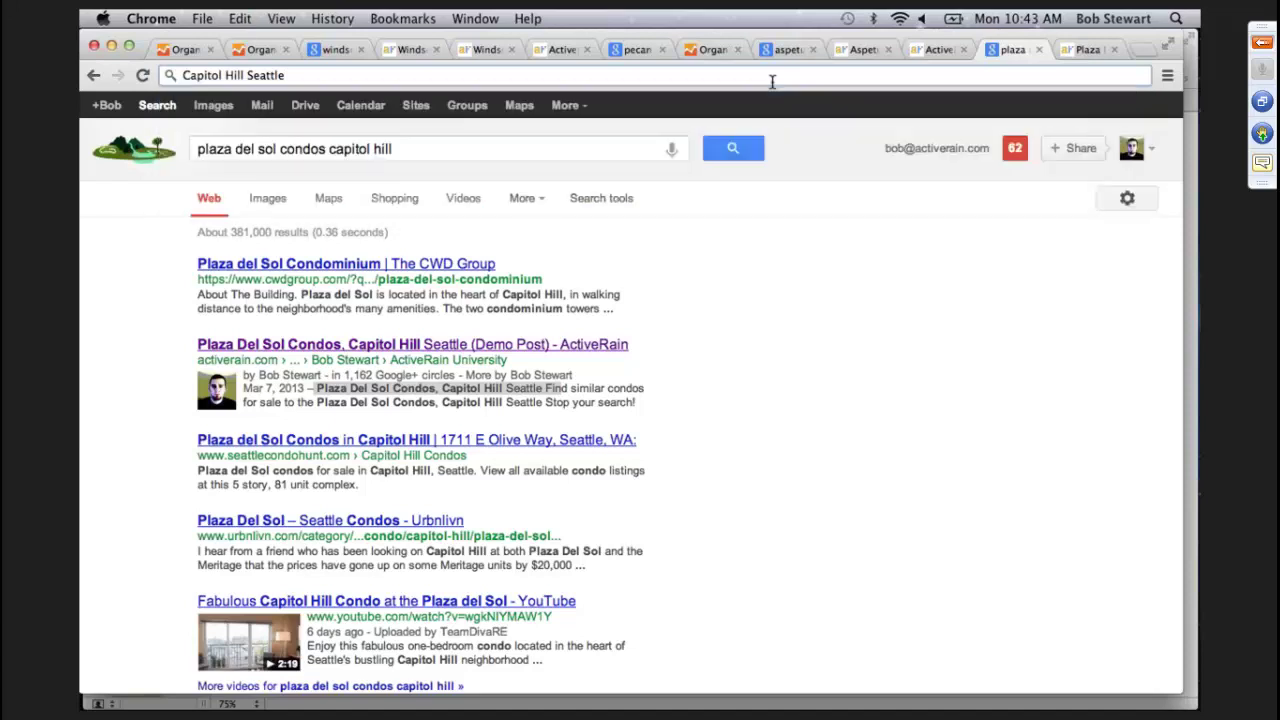
key("Return")
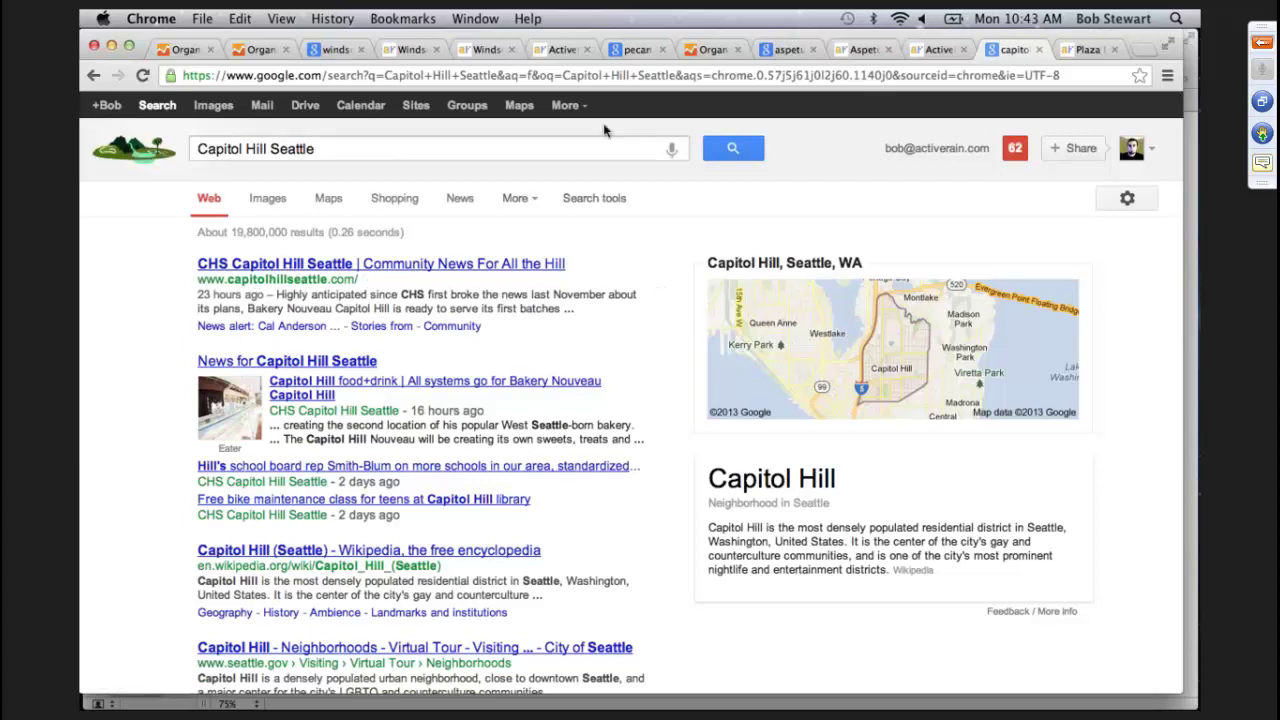
left_click(345, 266)
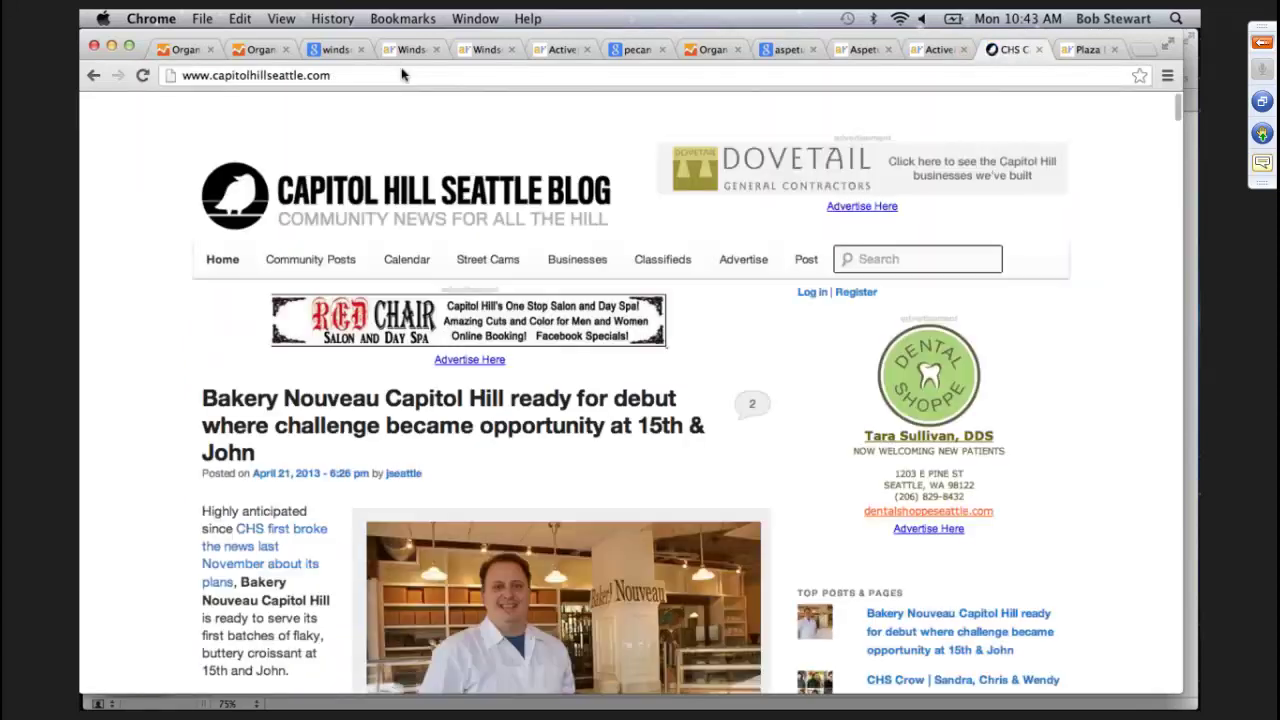
left_click(403, 75)
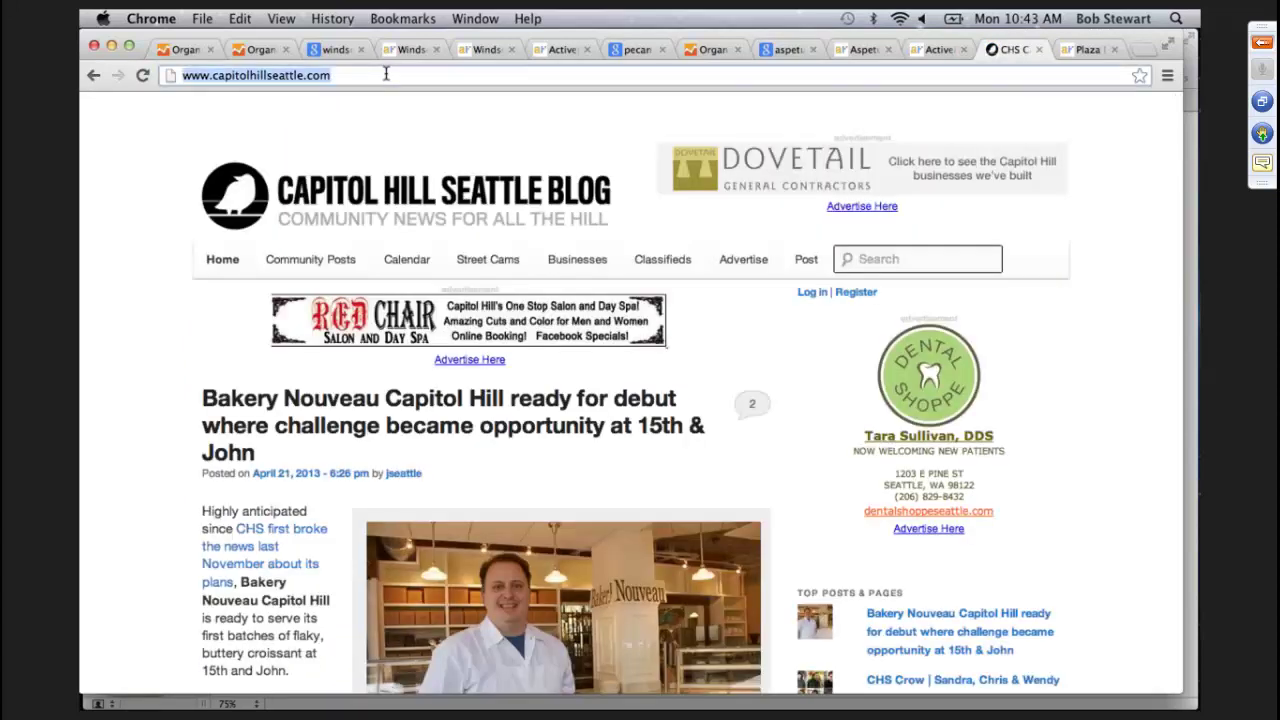
left_click(1085, 49)
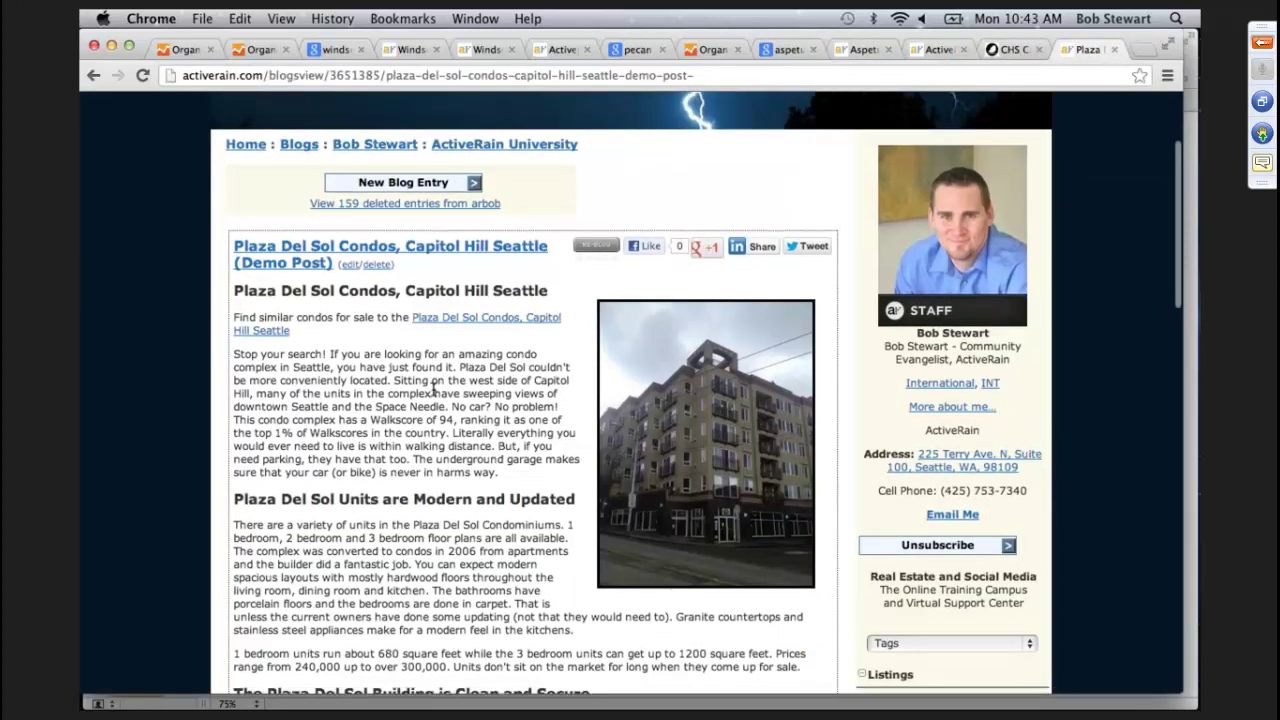
Step: Scroll through the published Plaza Del Sol Condos post, then switch to the Keynote 'SEO Class' deck
scroll(300, 514, "down", 5)
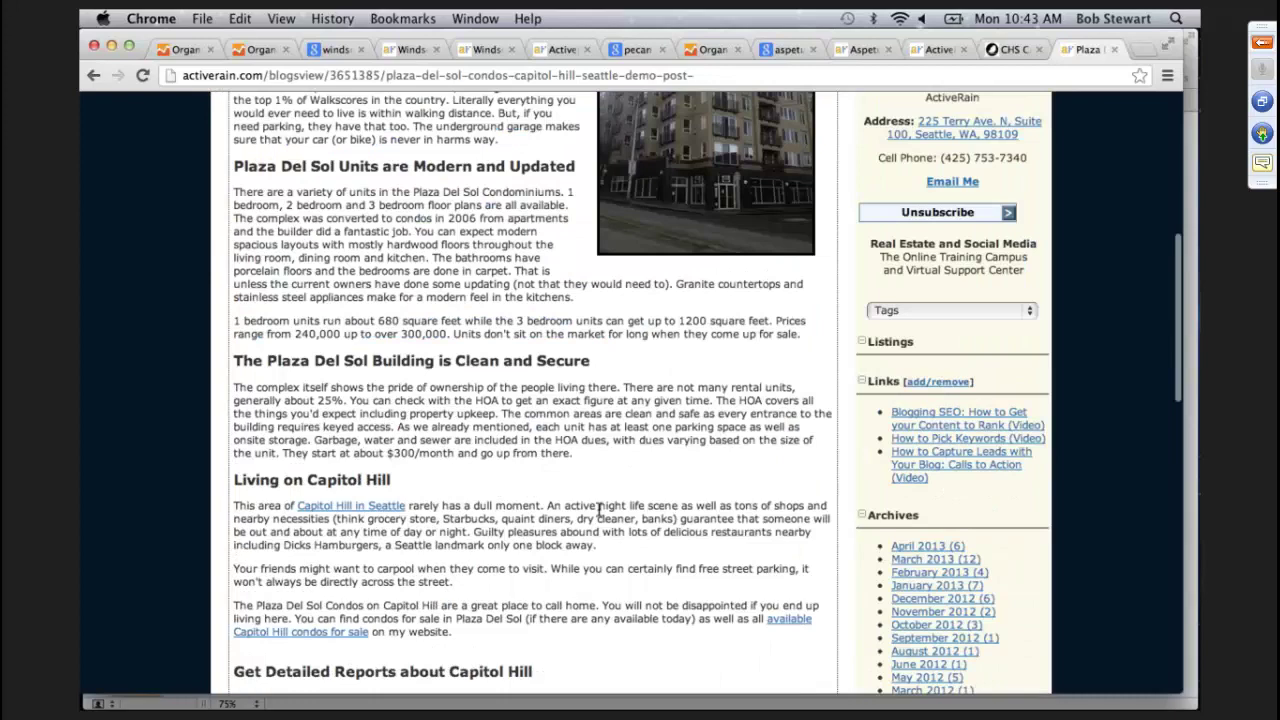
scroll(599, 511, "down", 2)
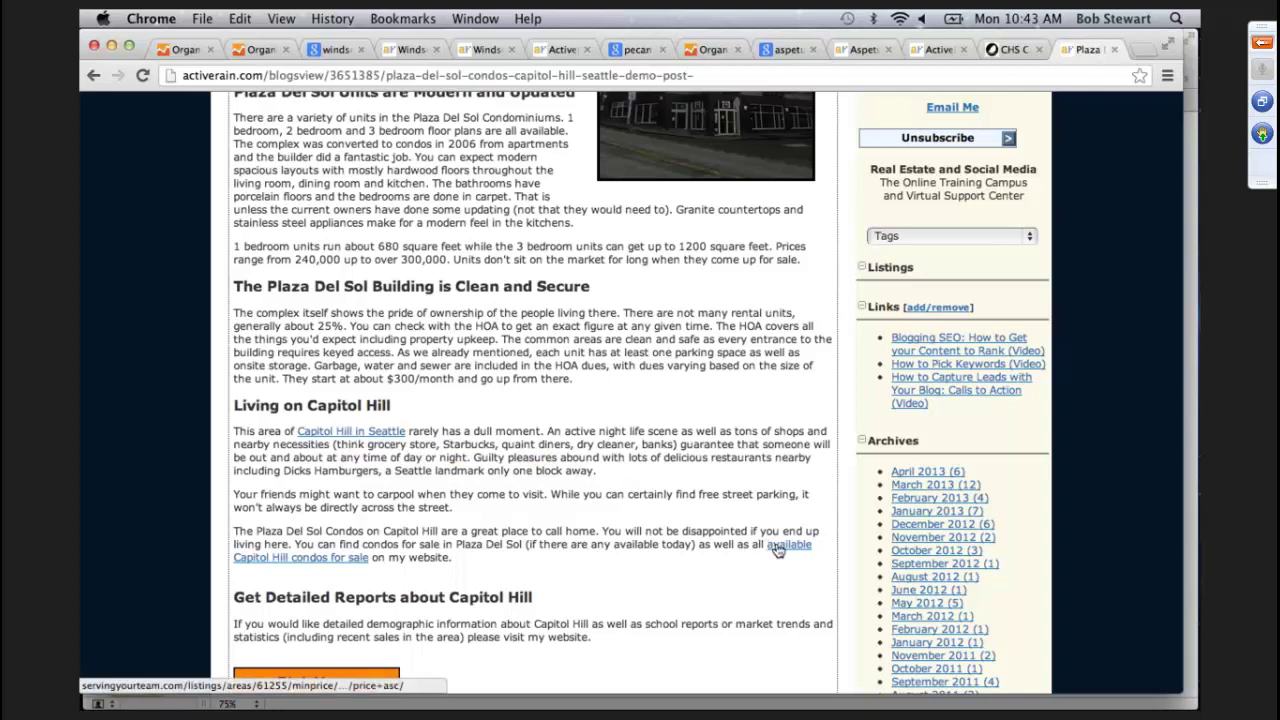
scroll(778, 550, "down", 1)
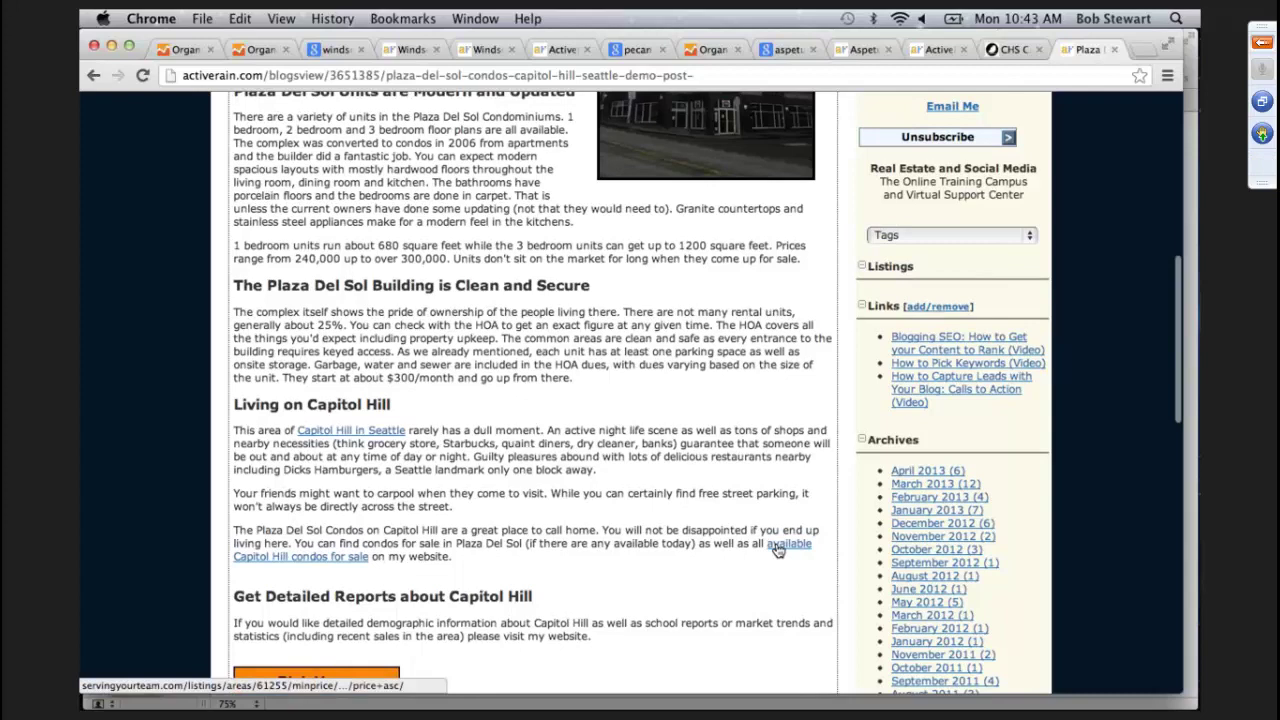
scroll(733, 519, "down", 2)
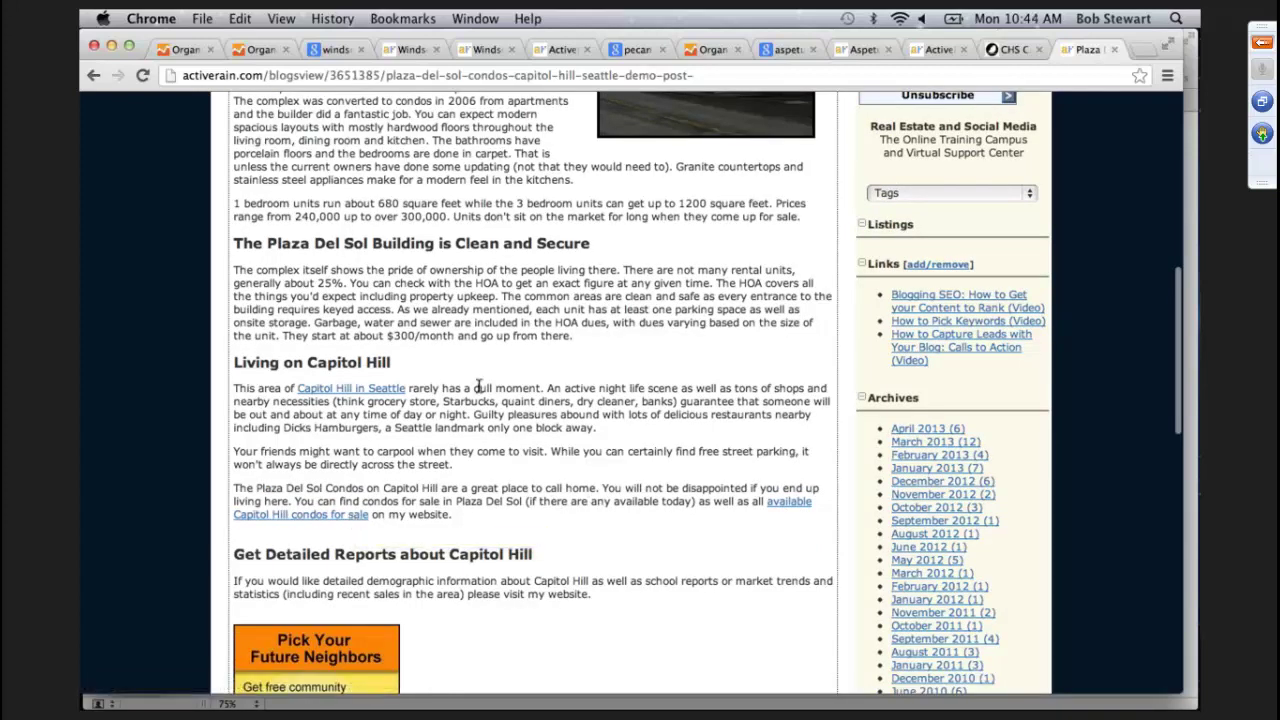
scroll(478, 387, "up", 2)
scroll(478, 387, "up", 5)
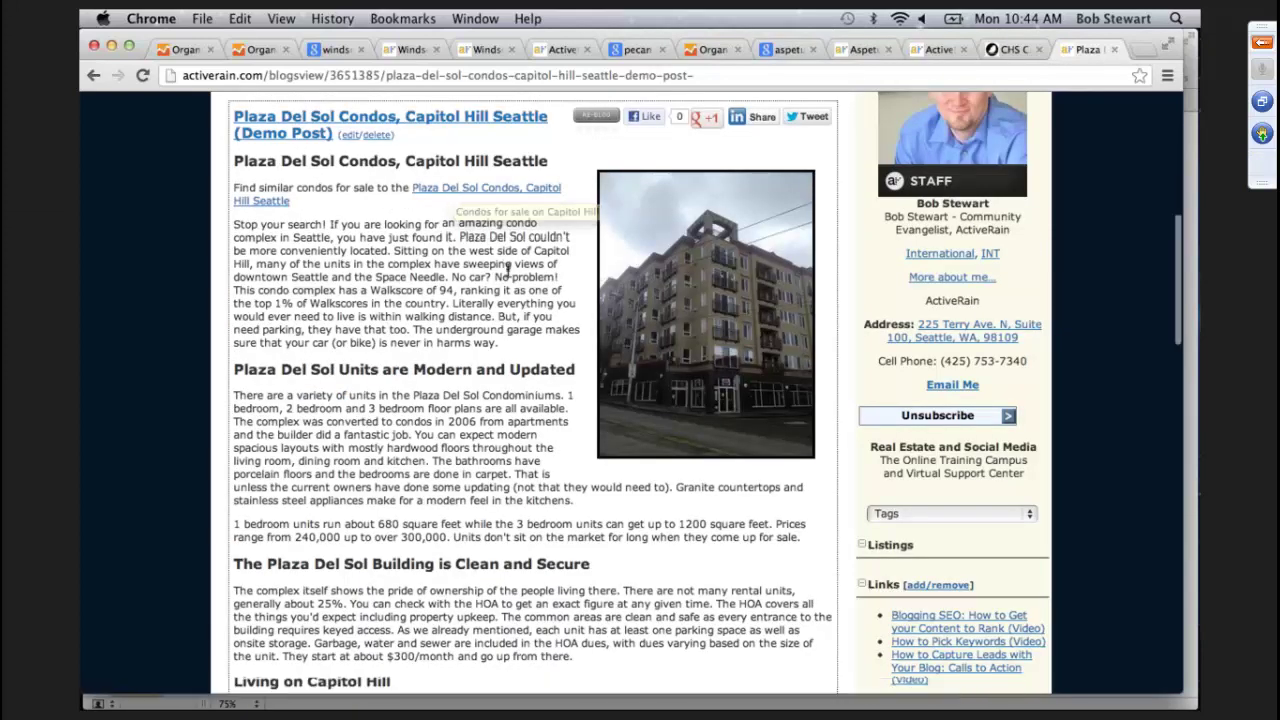
scroll(508, 270, "down", 1)
scroll(425, 418, "down", 5)
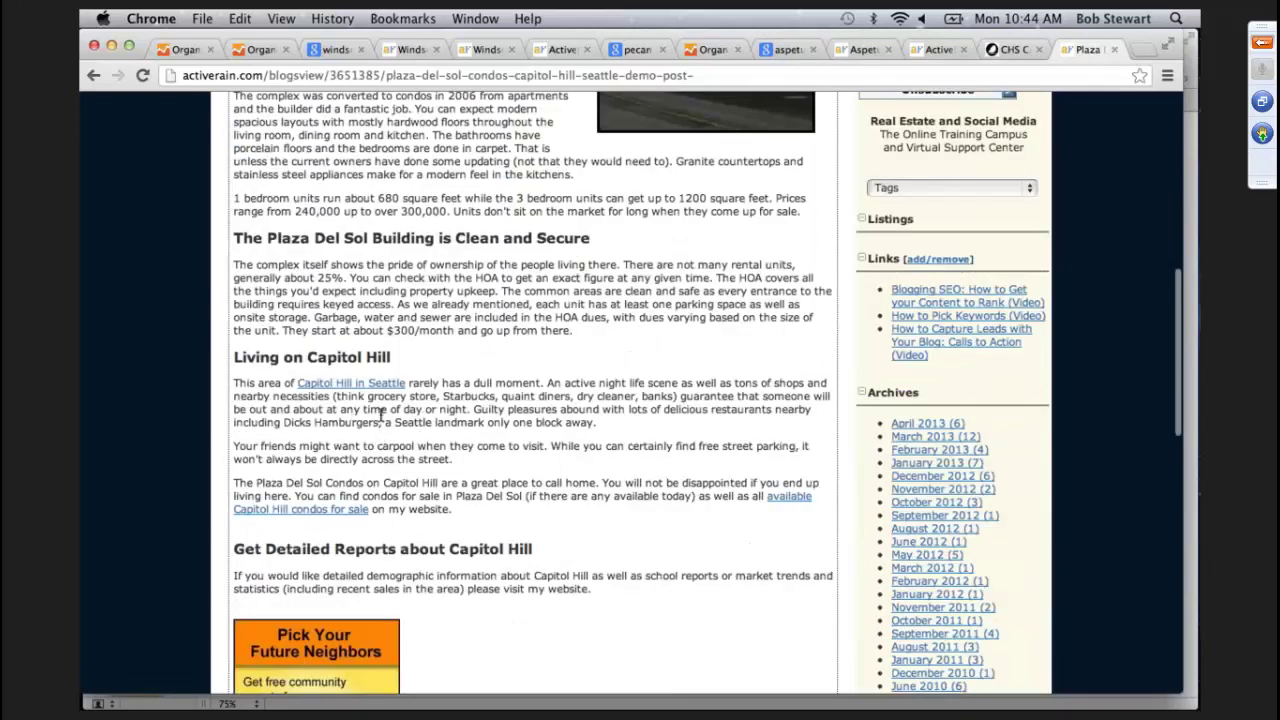
scroll(380, 418, "up", 1)
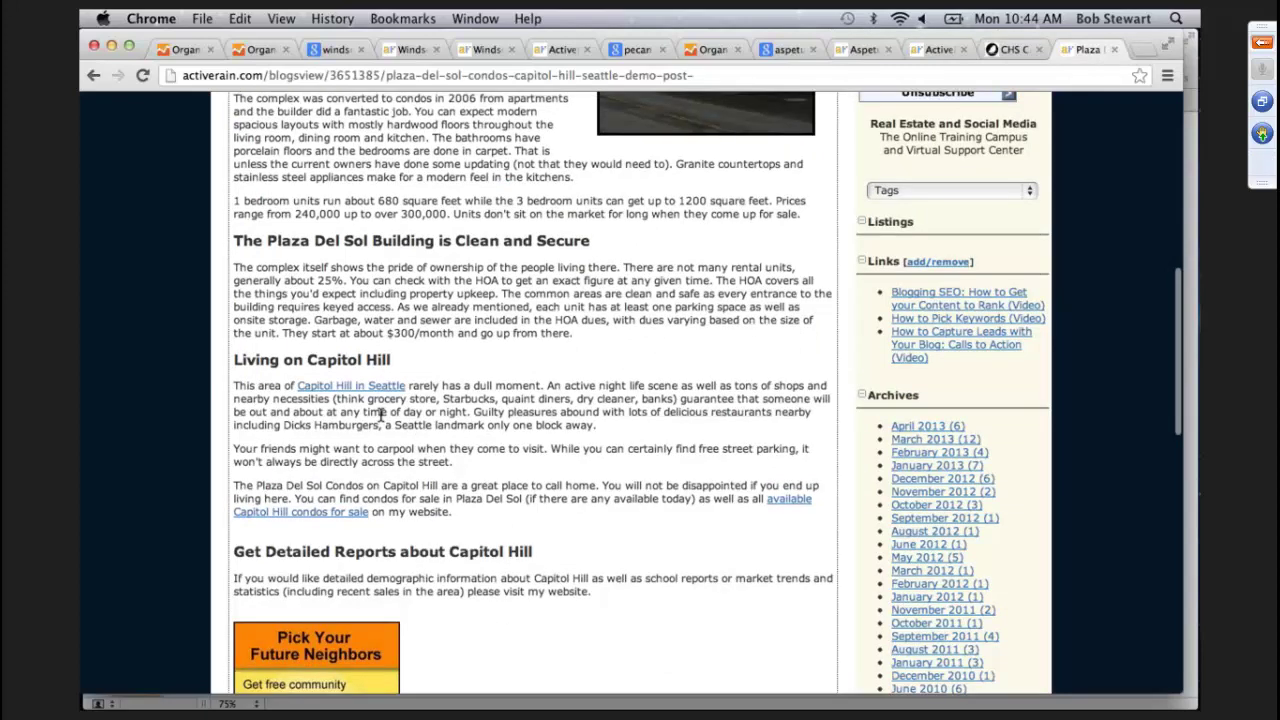
scroll(380, 418, "up", 5)
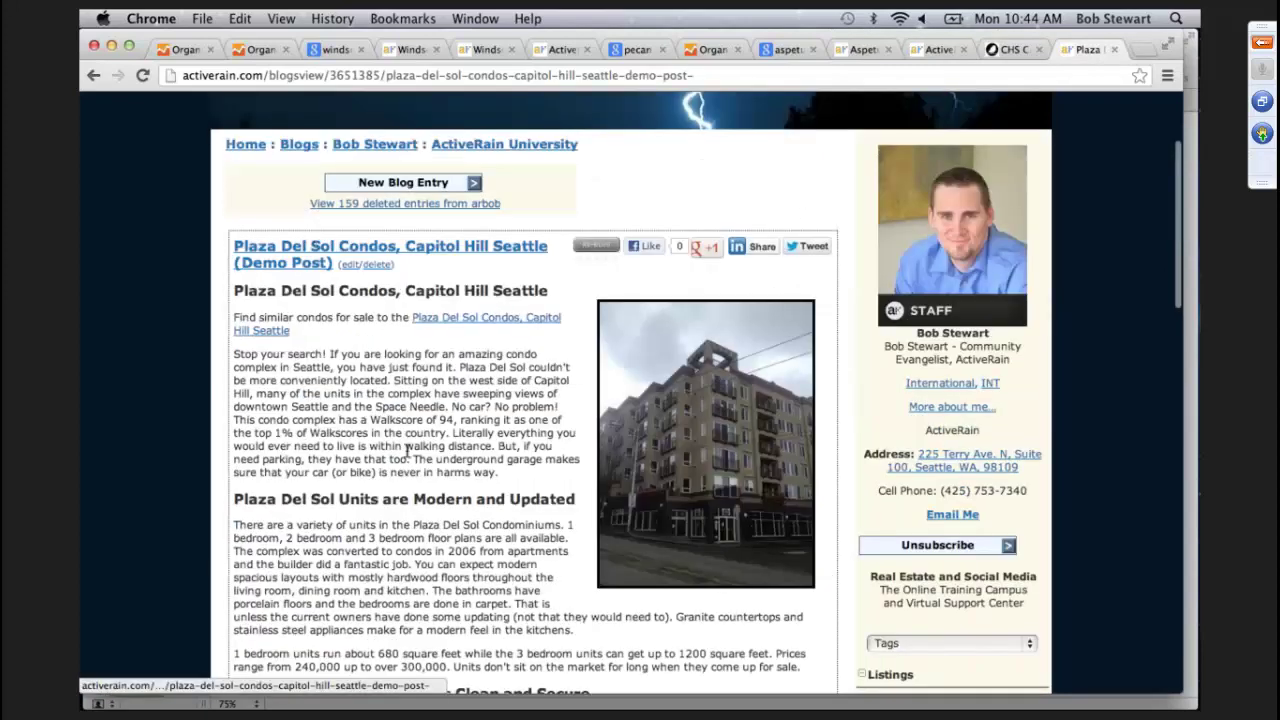
scroll(406, 452, "down", 2)
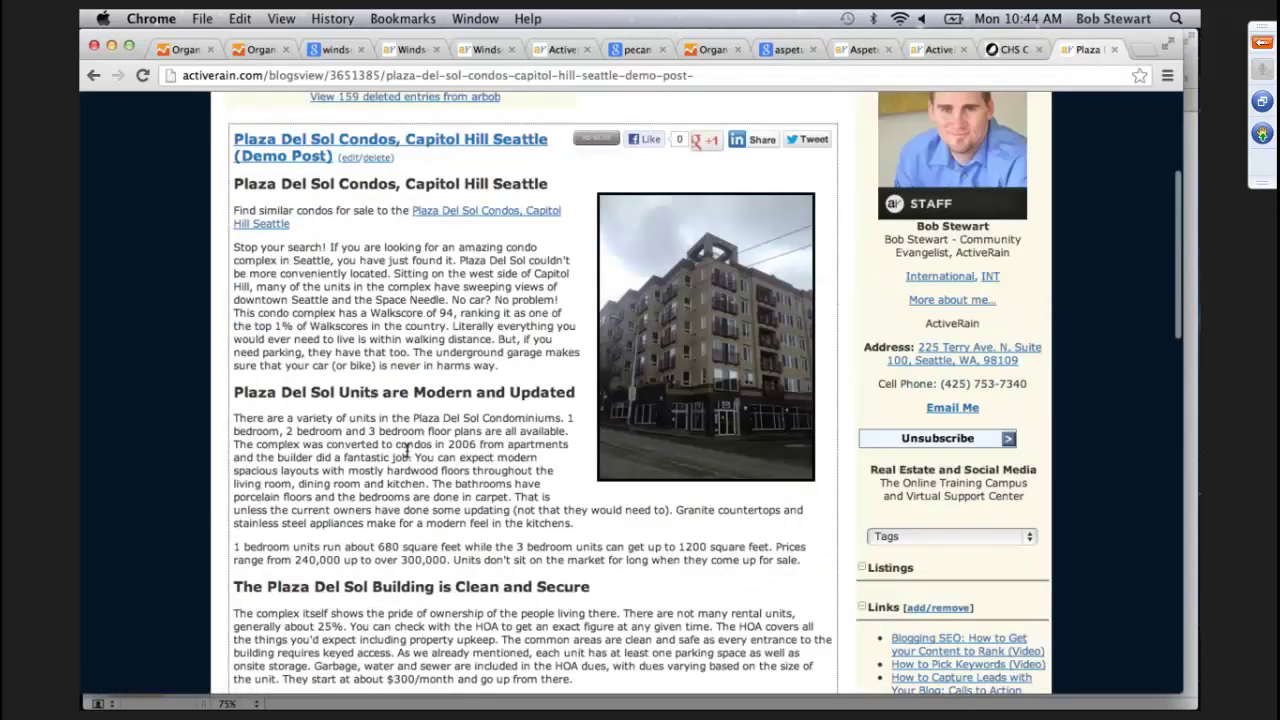
scroll(445, 312, "down", 6)
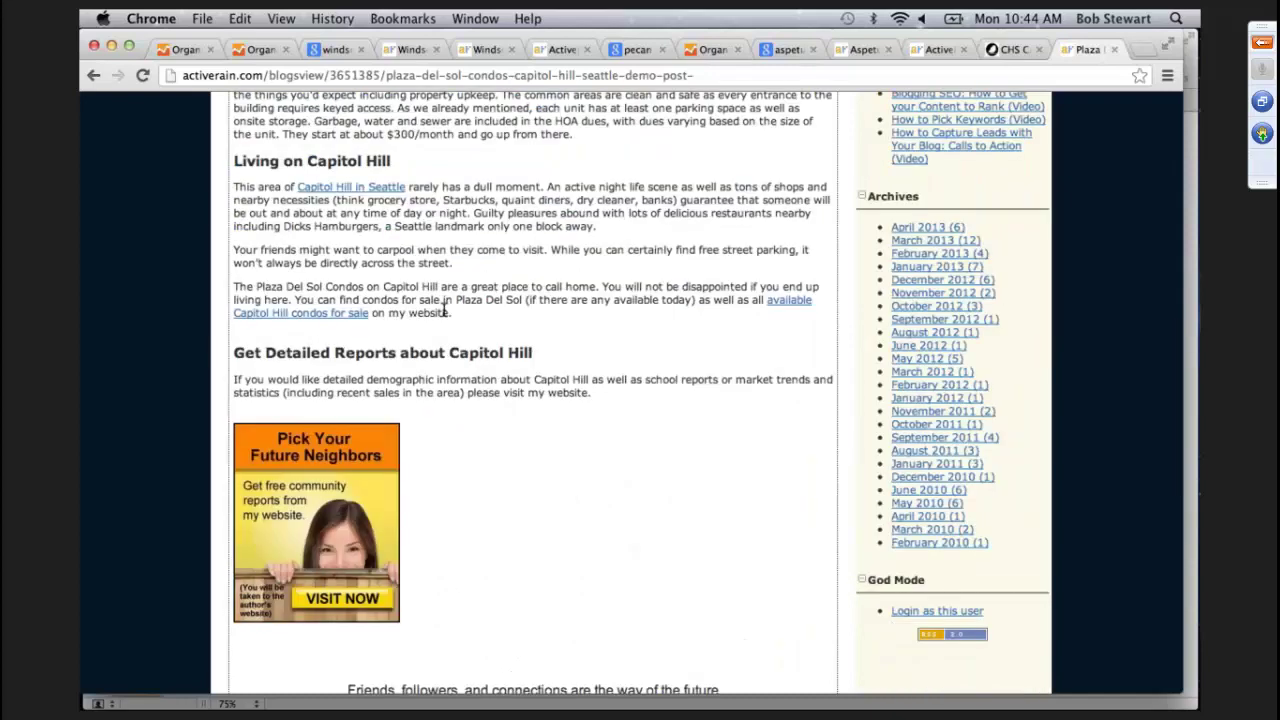
key("super+Tab")
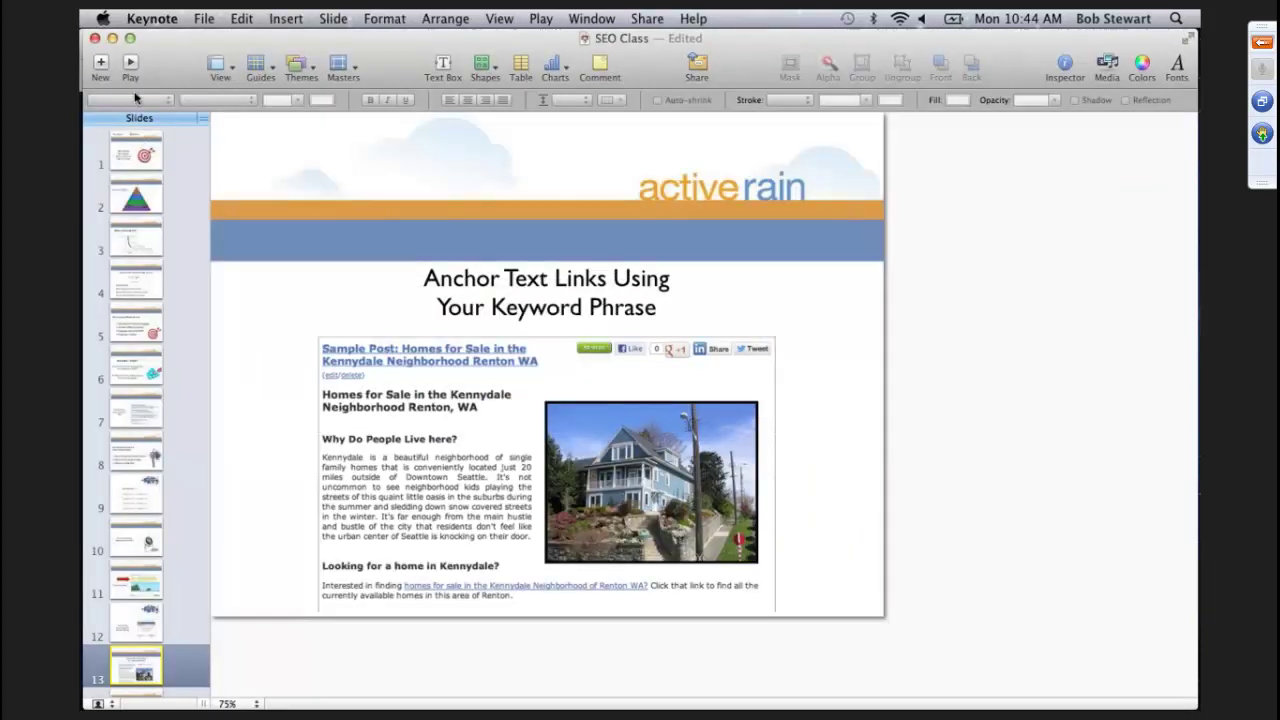
Step: Present the 'Add an H1 and H2 Header Tag' slide, then exit the slideshow and return to Chrome
key("super+alt+p")
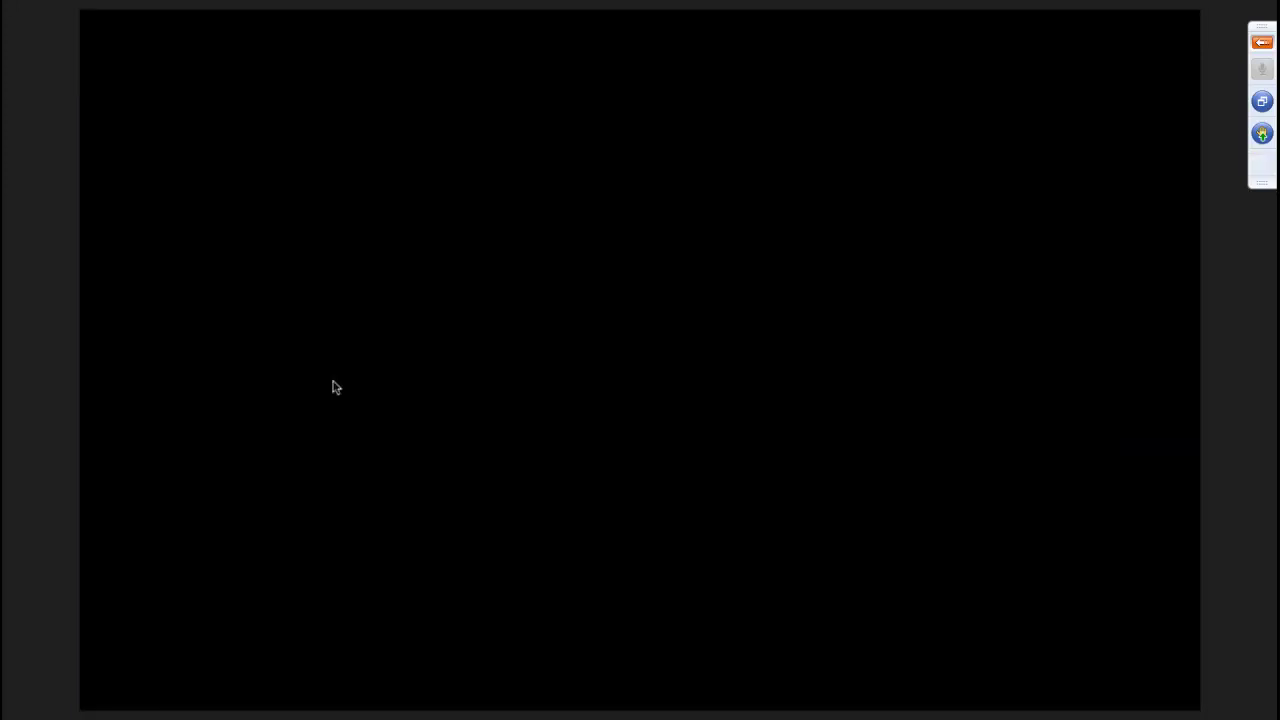
key("Right")
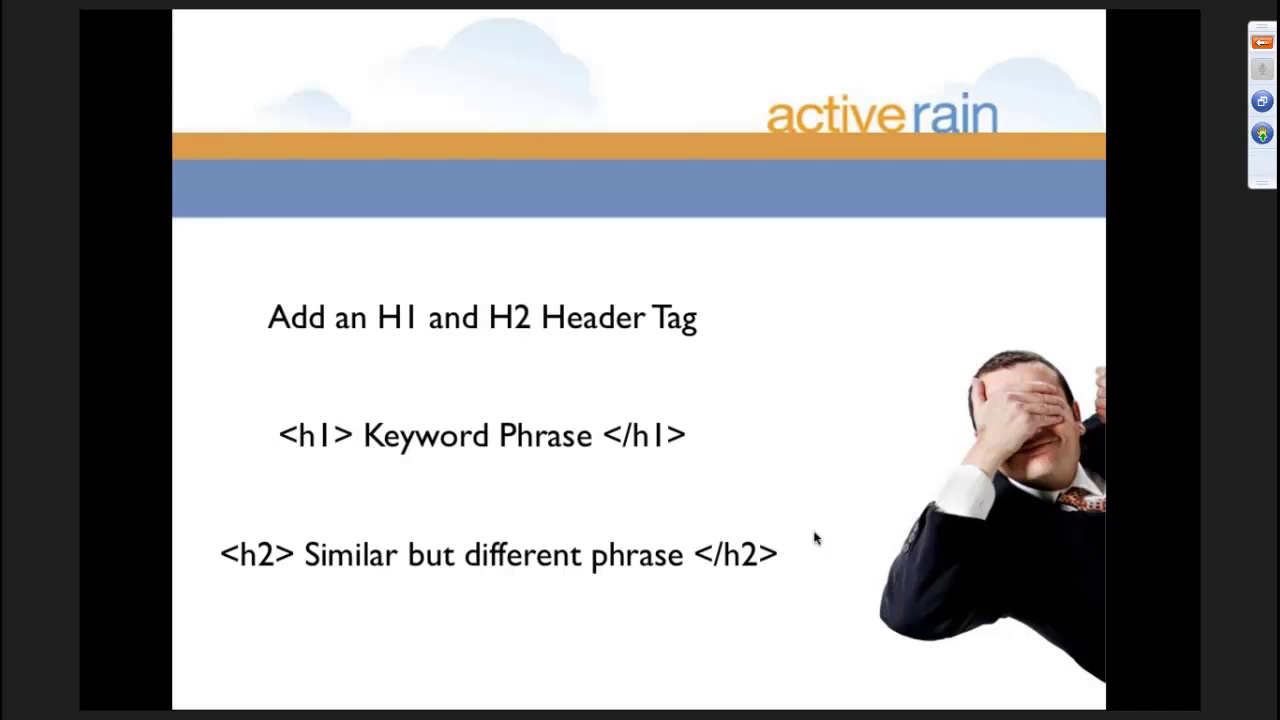
key("Escape")
key("super+Tab")
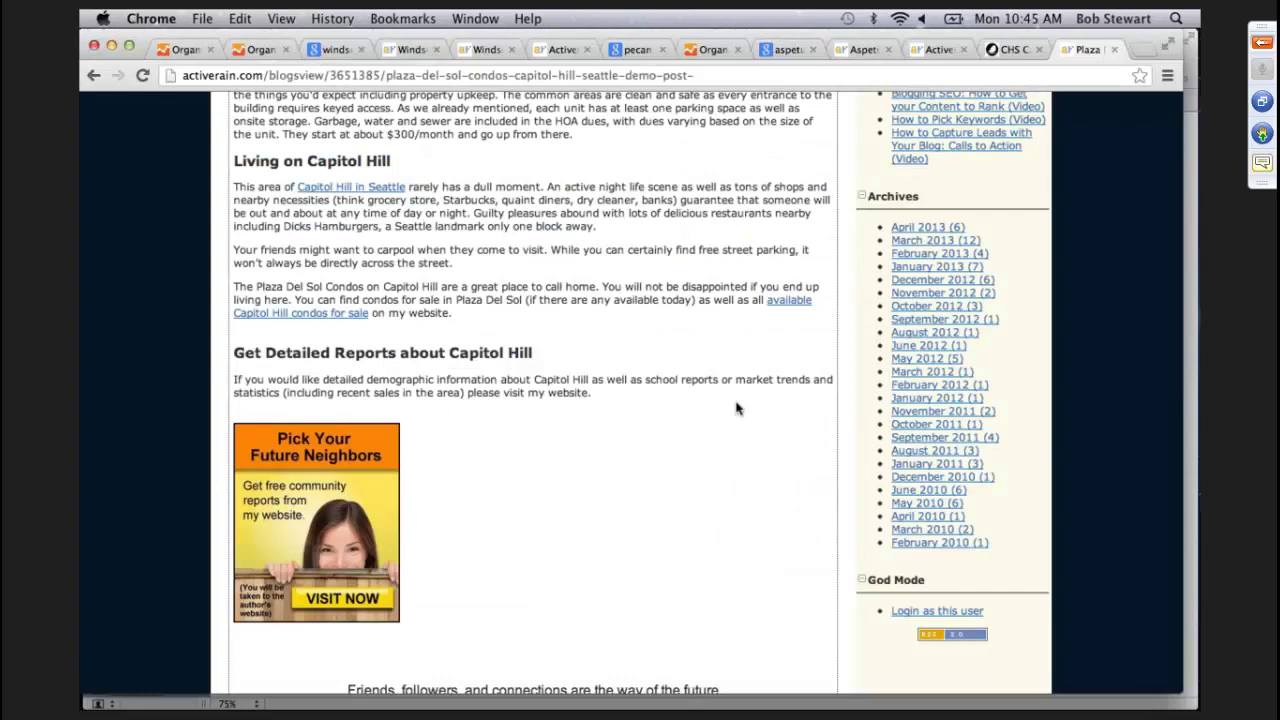
Step: Scroll to the top of the Plaza Del Sol Condos post and open it for editing
scroll(736, 408, "up", 1)
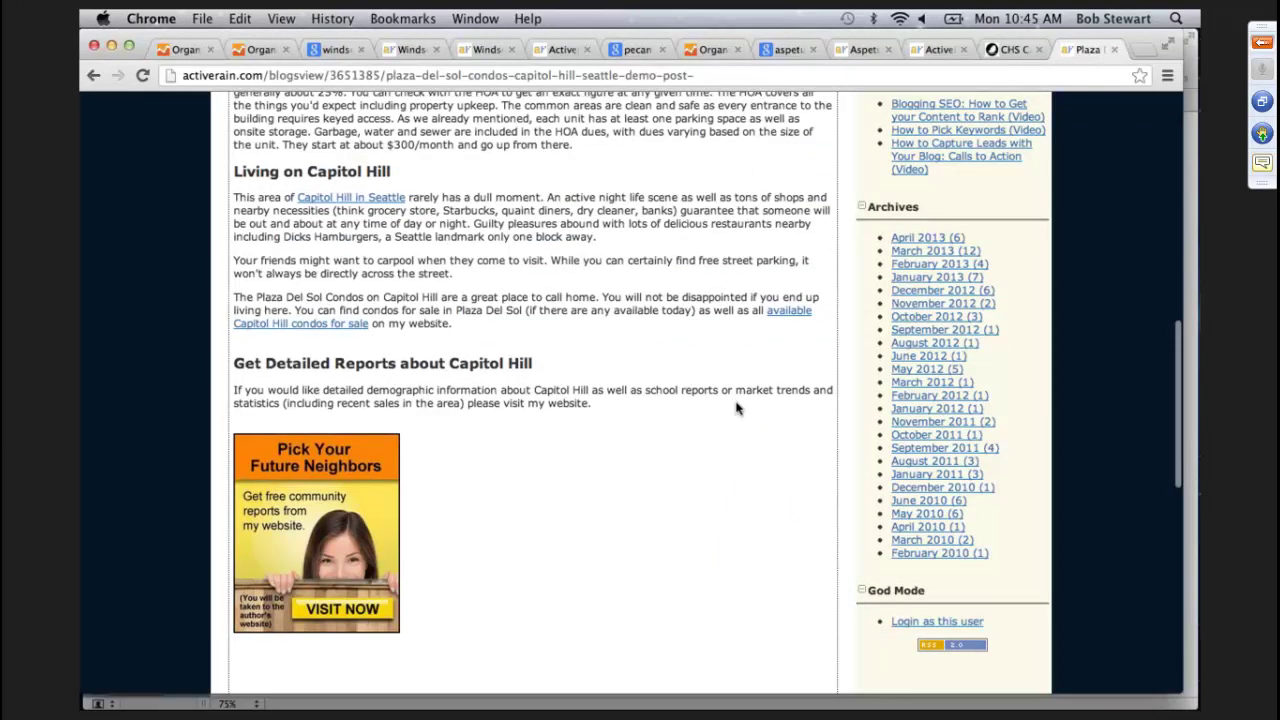
scroll(736, 408, "up", 5)
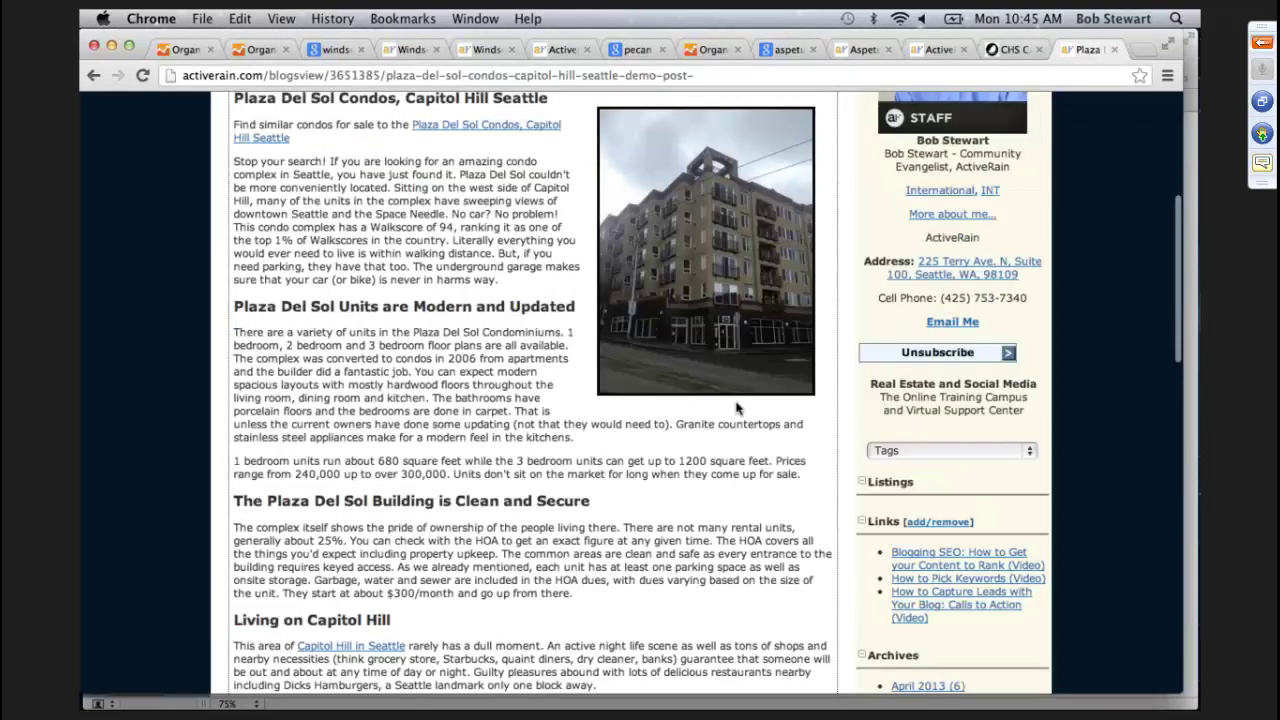
scroll(736, 408, "up", 3)
left_click(370, 271)
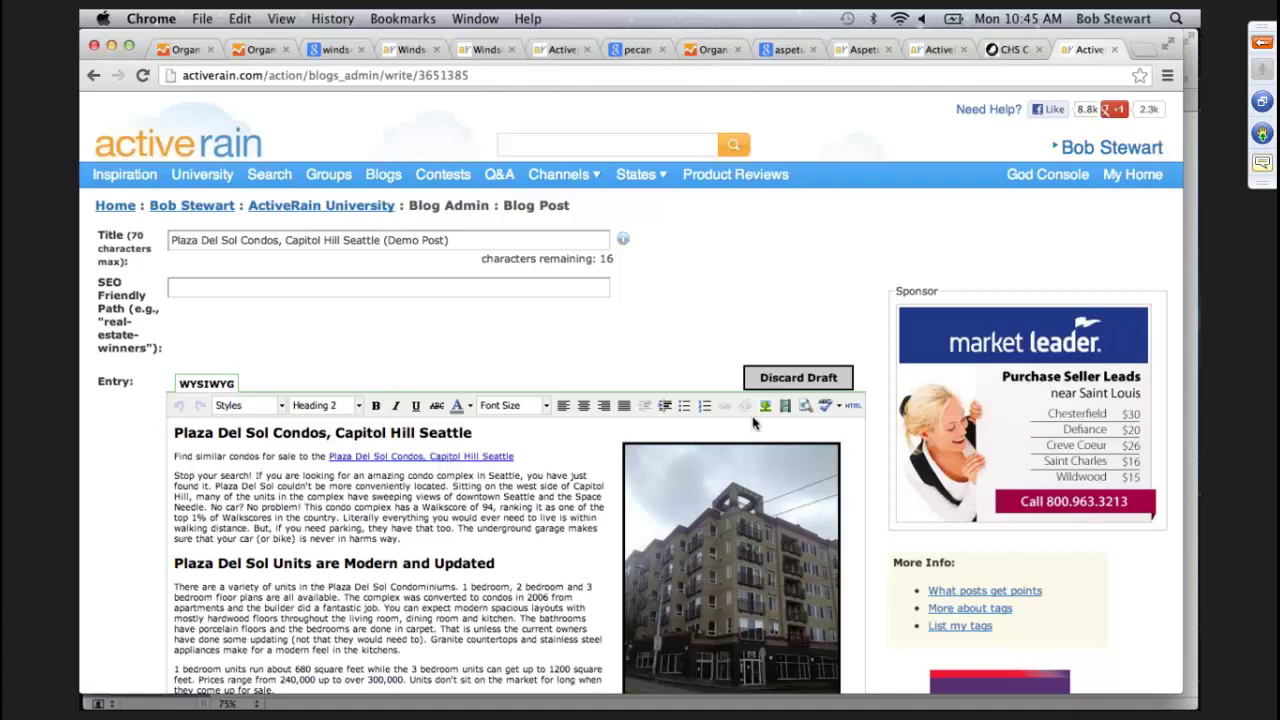
Step: Open the post's HTML source, enlarge it, and highlight the <h1> title and 'Living on Capitol Hill' line
left_click(853, 407)
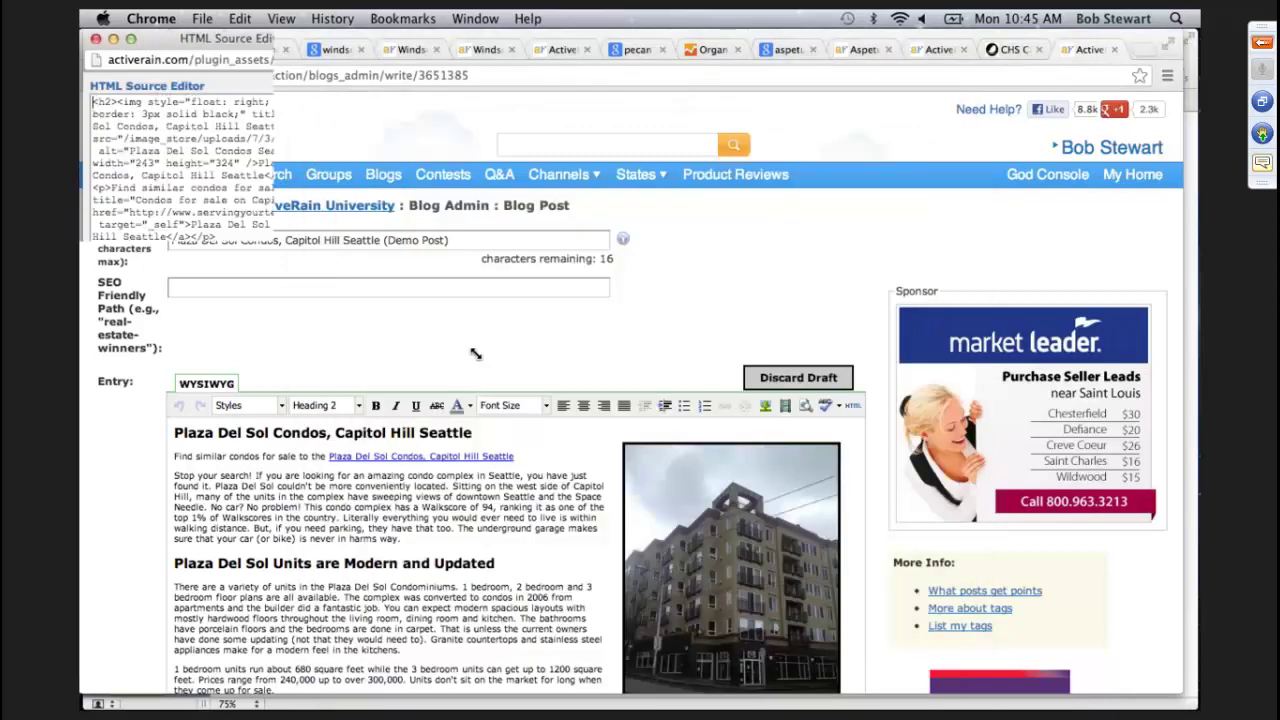
left_click_drag(520, 381, 831, 541)
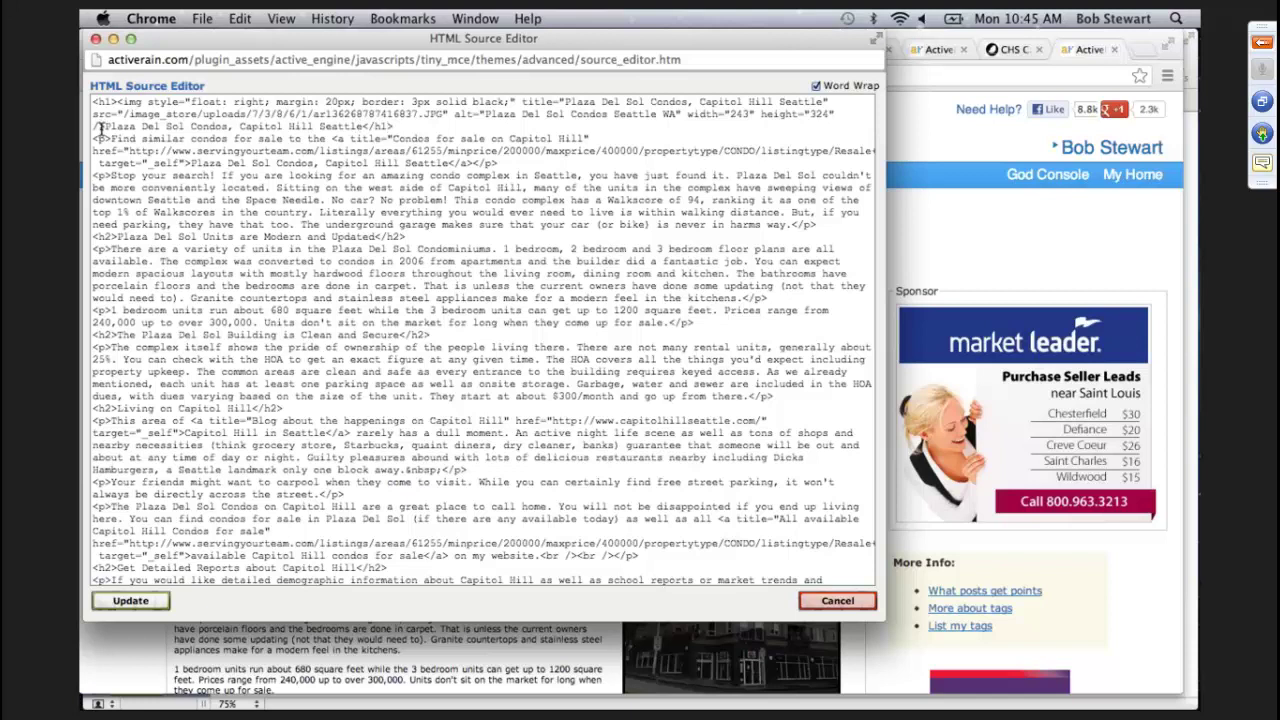
left_click_drag(103, 129, 362, 127)
left_click(362, 127)
left_click_drag(94, 101, 119, 101)
left_click(116, 102)
left_click_drag(104, 127, 366, 127)
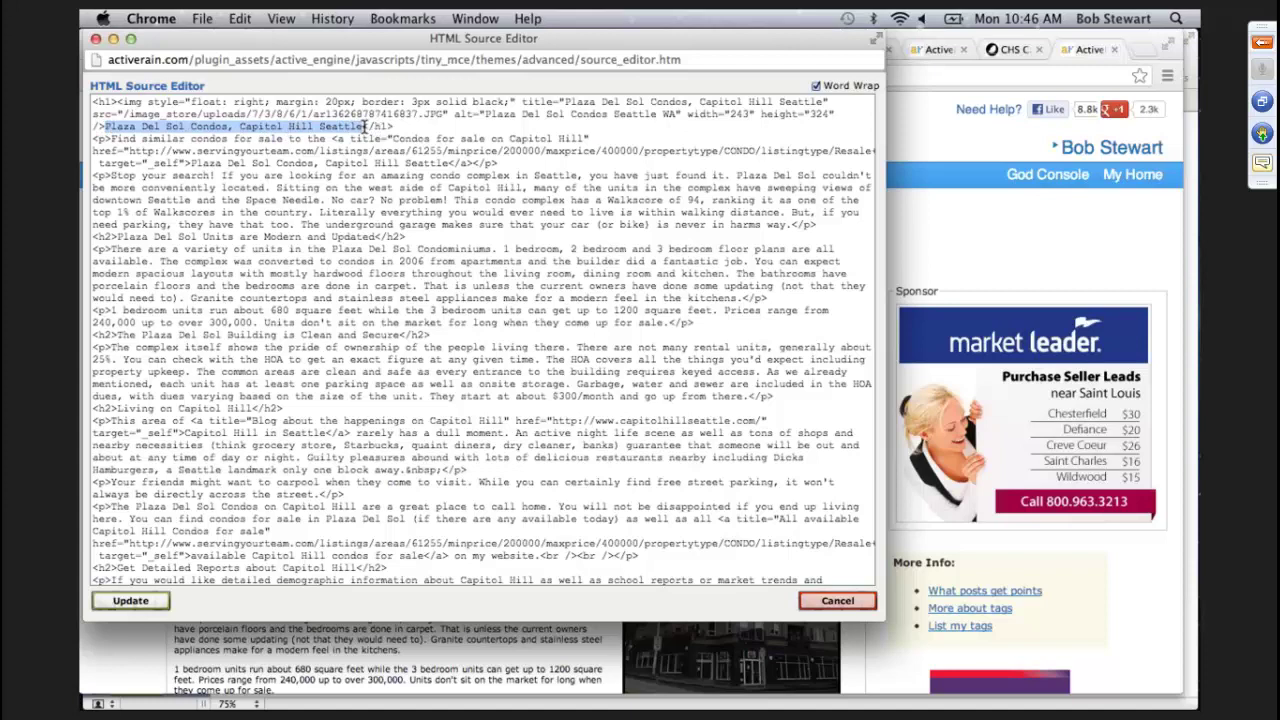
left_click(370, 127)
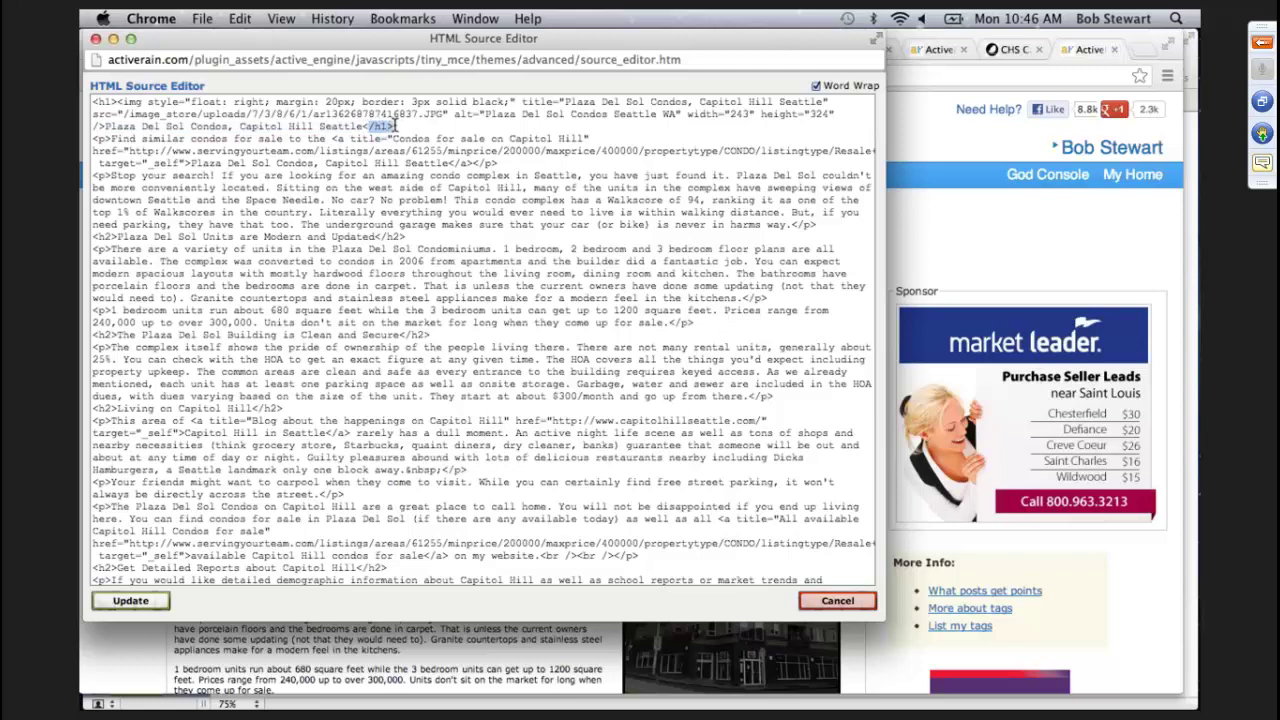
left_click_drag(392, 126, 366, 126)
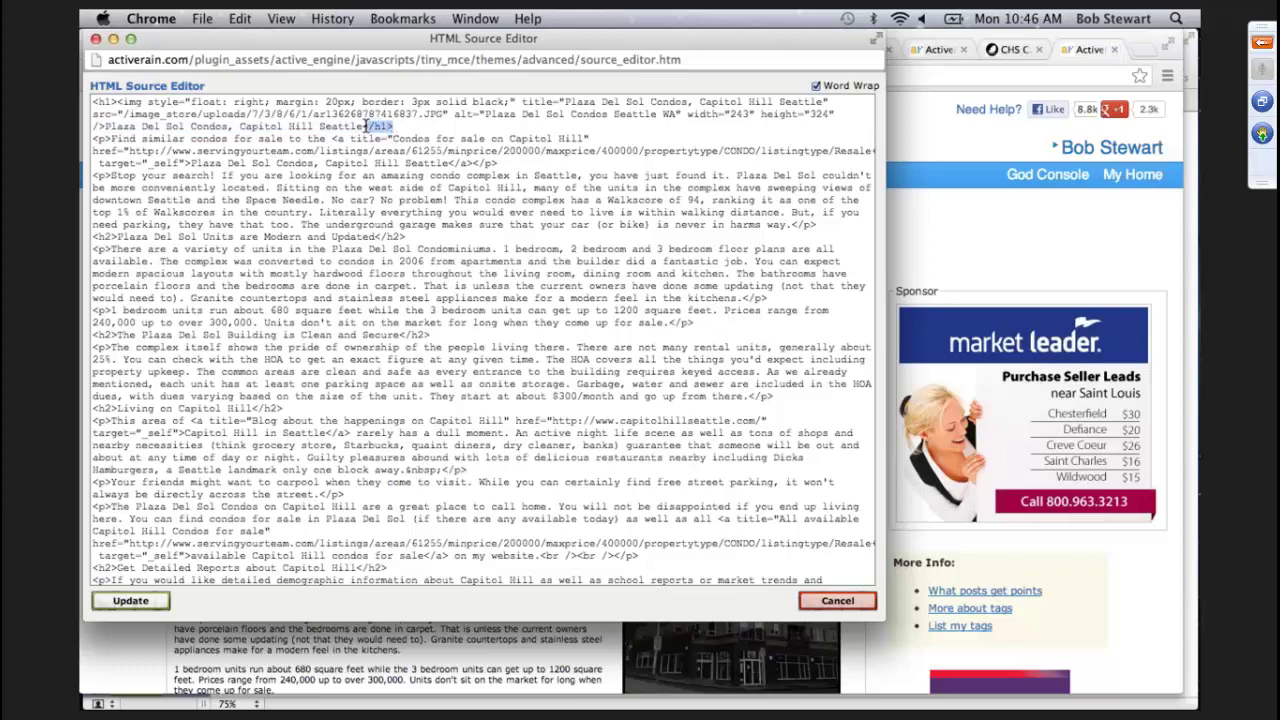
left_click(284, 127)
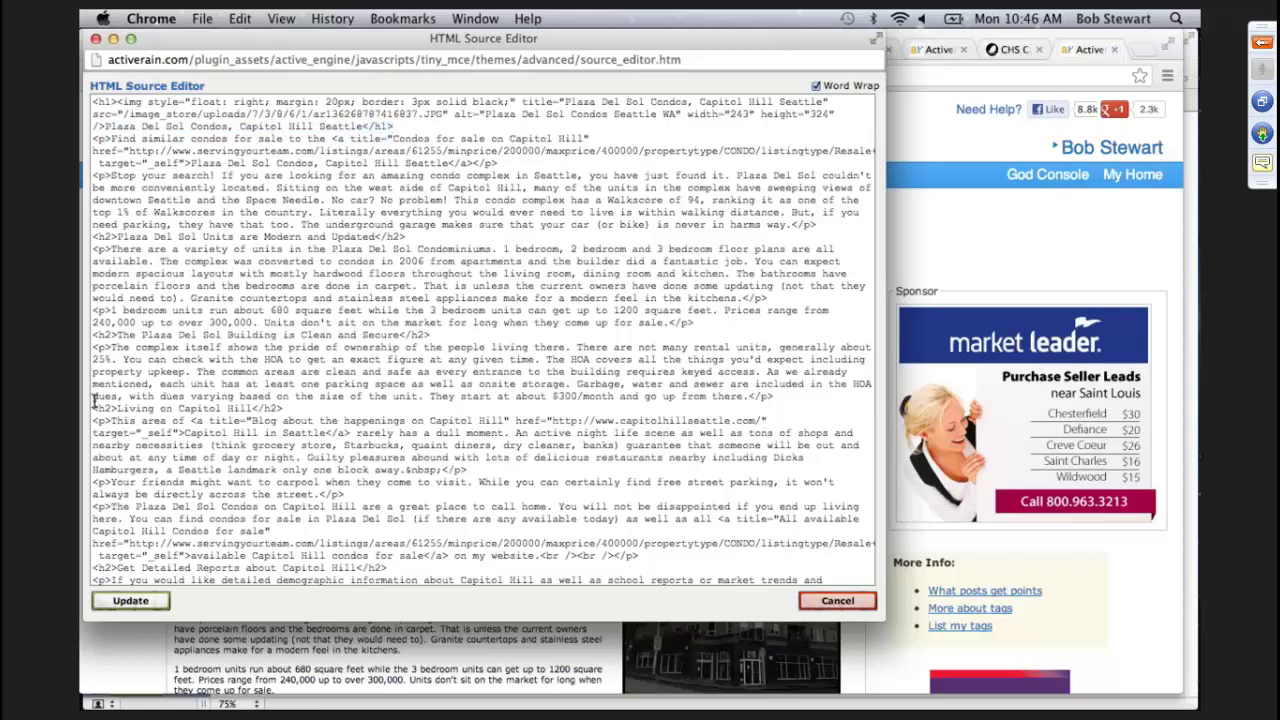
left_click_drag(95, 408, 304, 407)
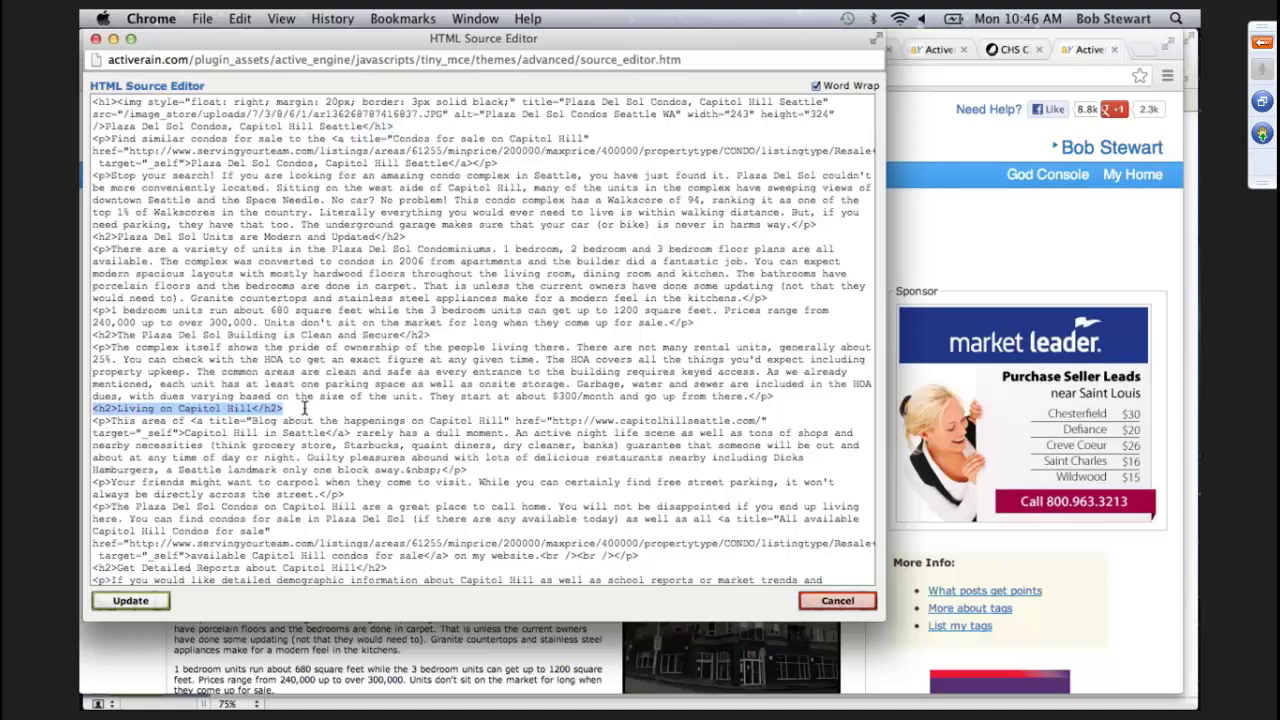
left_click(248, 411)
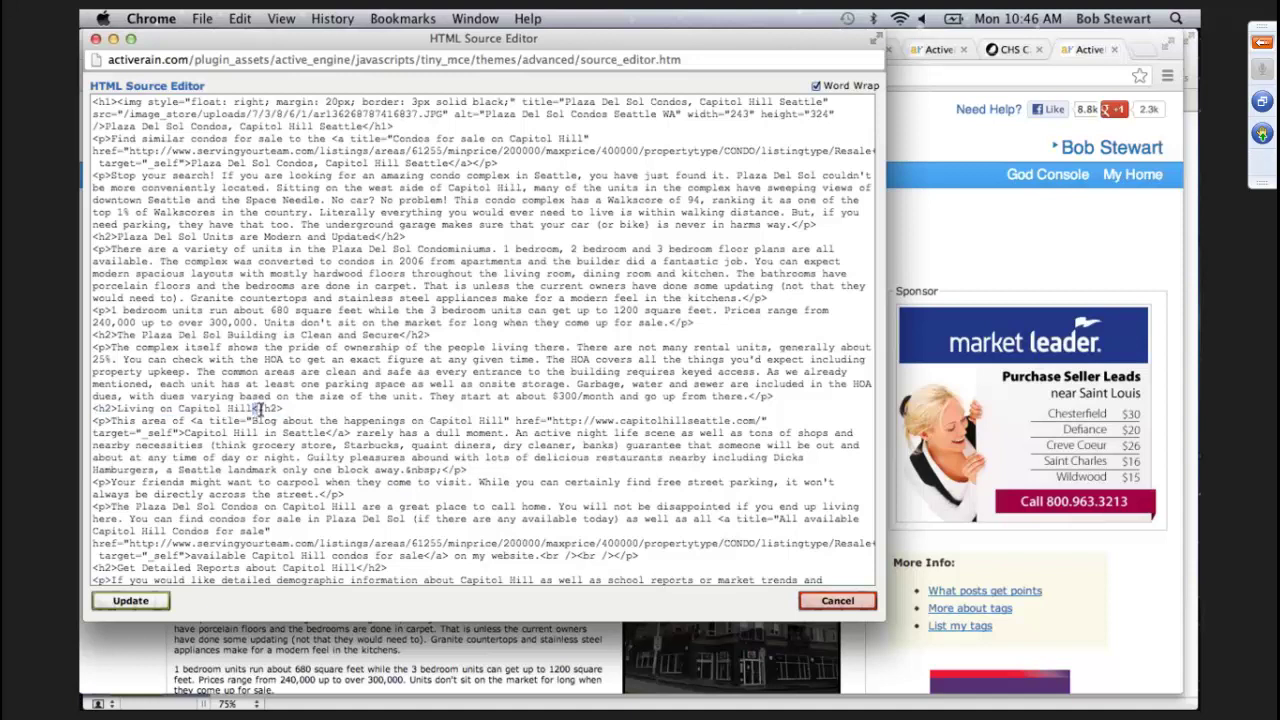
Step: Retype the <h2> and </h2> tags around the 'Living on Capitol Hill' heading
left_click_drag(252, 411, 286, 411)
key("BackSpace")
left_click_drag(118, 411, 91, 411)
key("BackSpace")
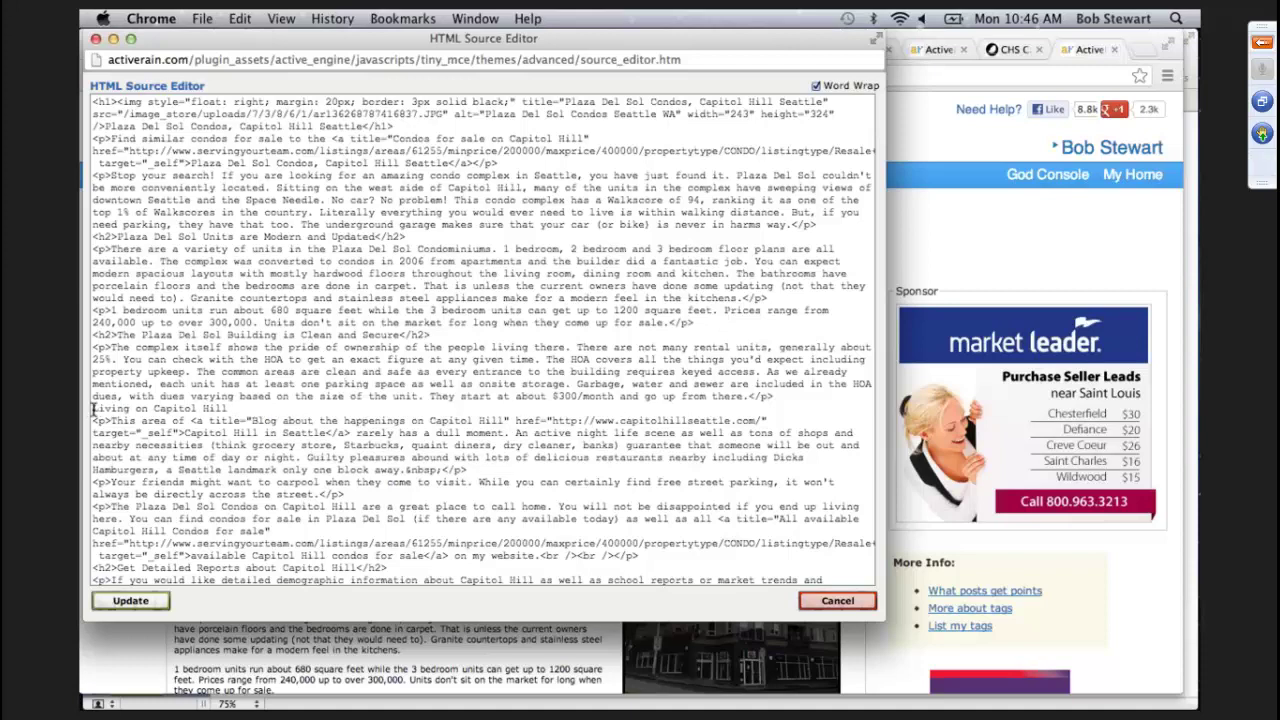
type("<h2>")
left_click(267, 410)
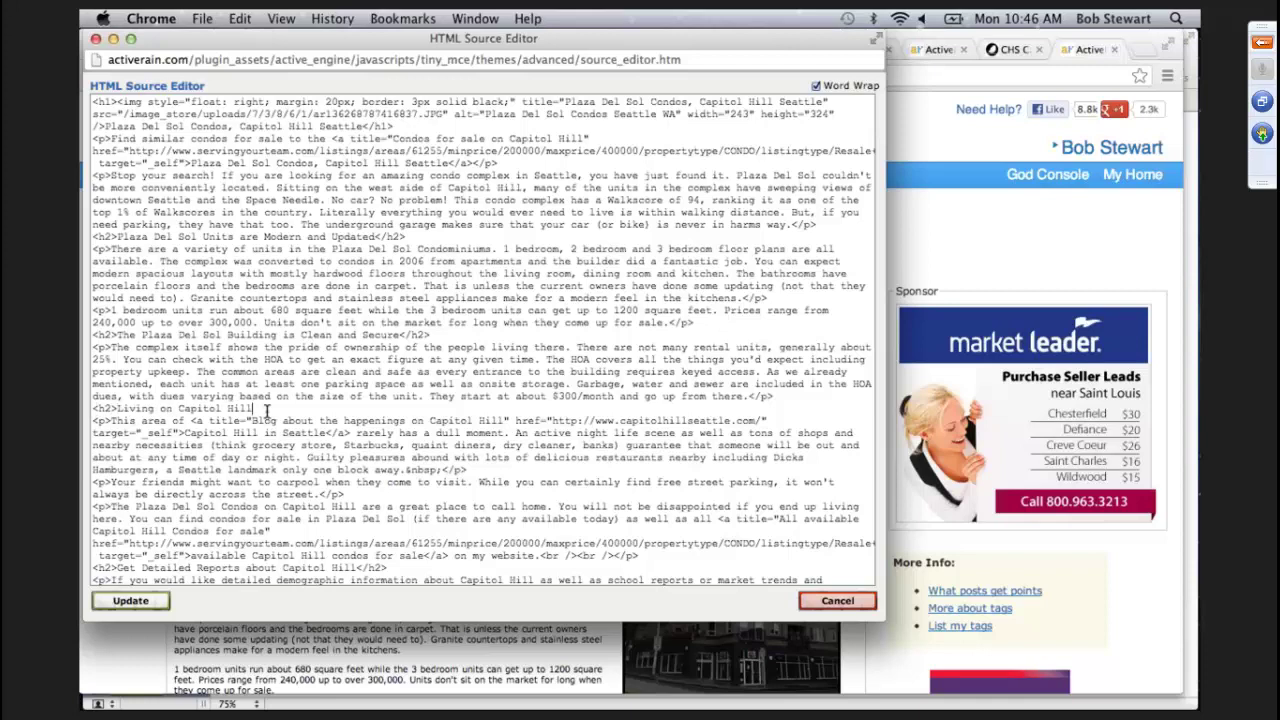
type("</h2>")
Step: Update the post, view the published version, and return to the Keynote header-tag slide
left_click(129, 607)
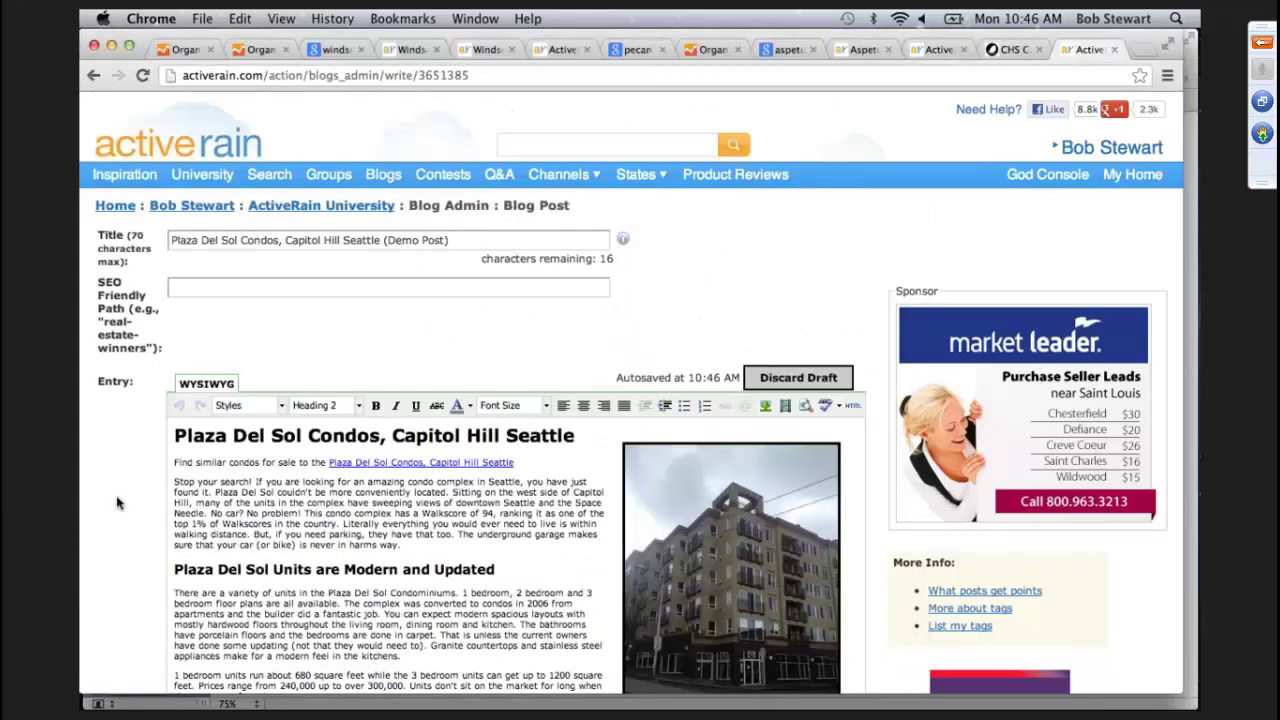
scroll(117, 503, "down", 1)
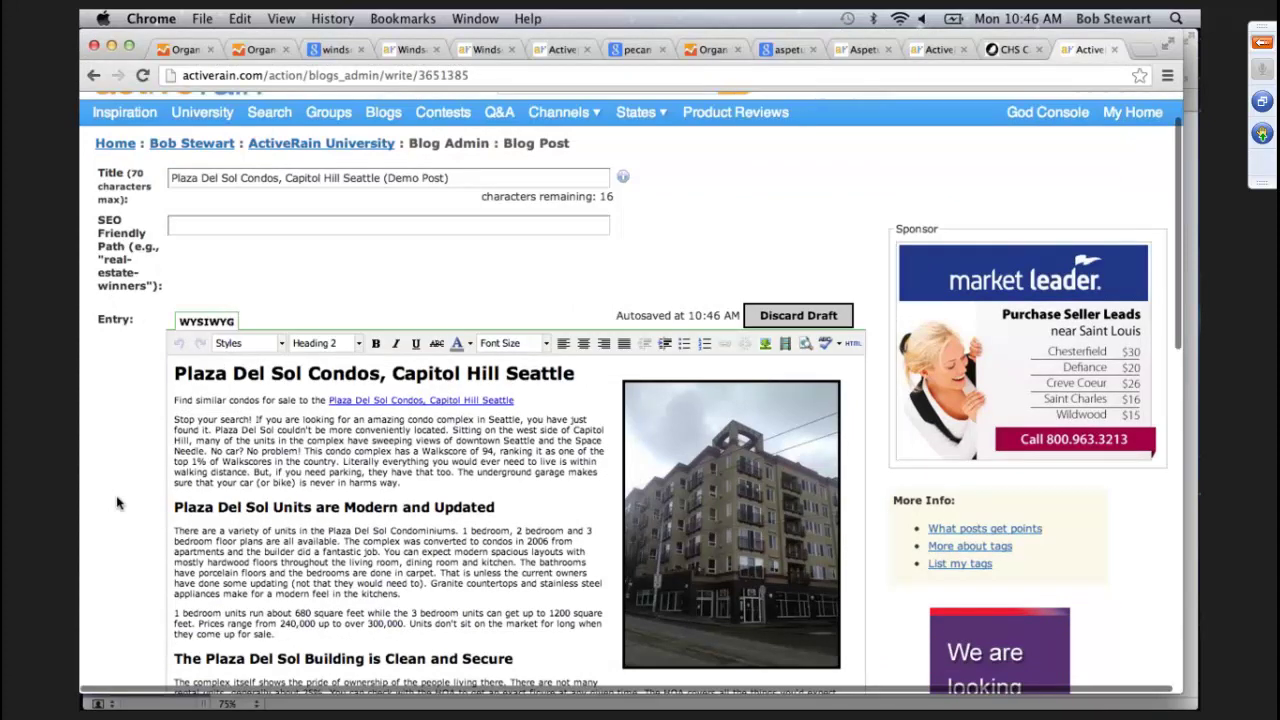
left_click(404, 401)
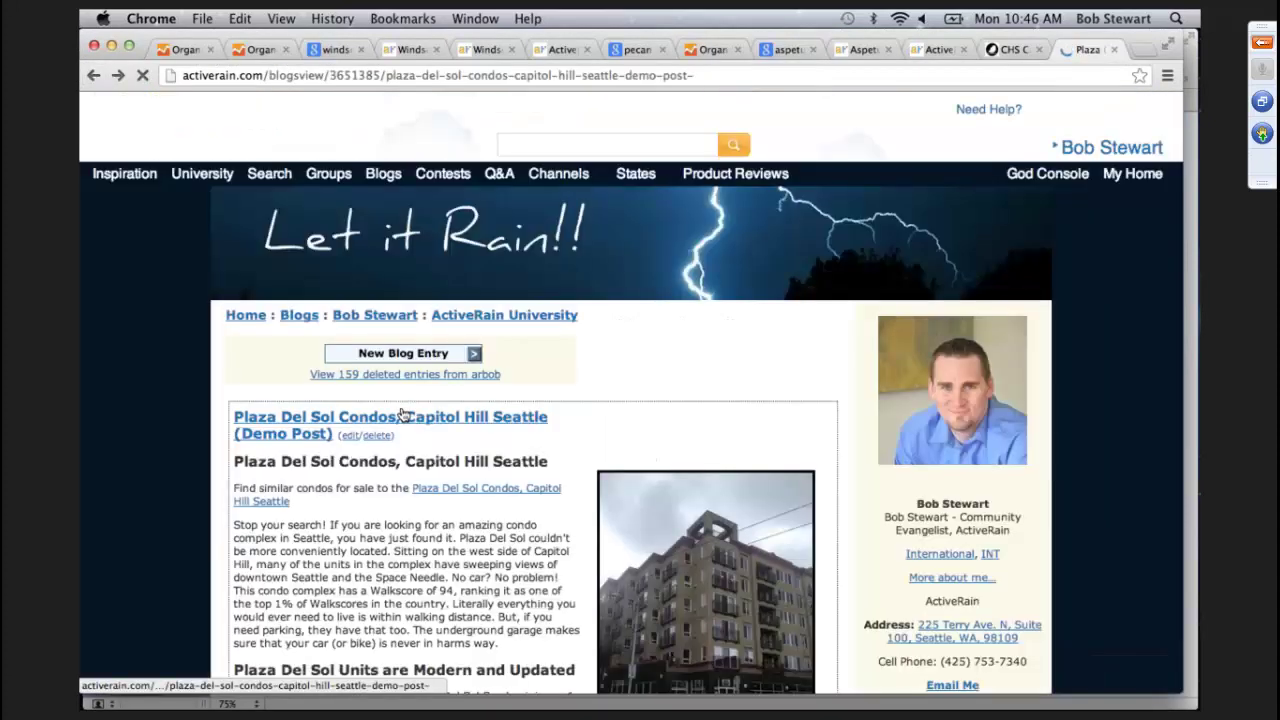
scroll(444, 420, "down", 2)
key("super+Tab")
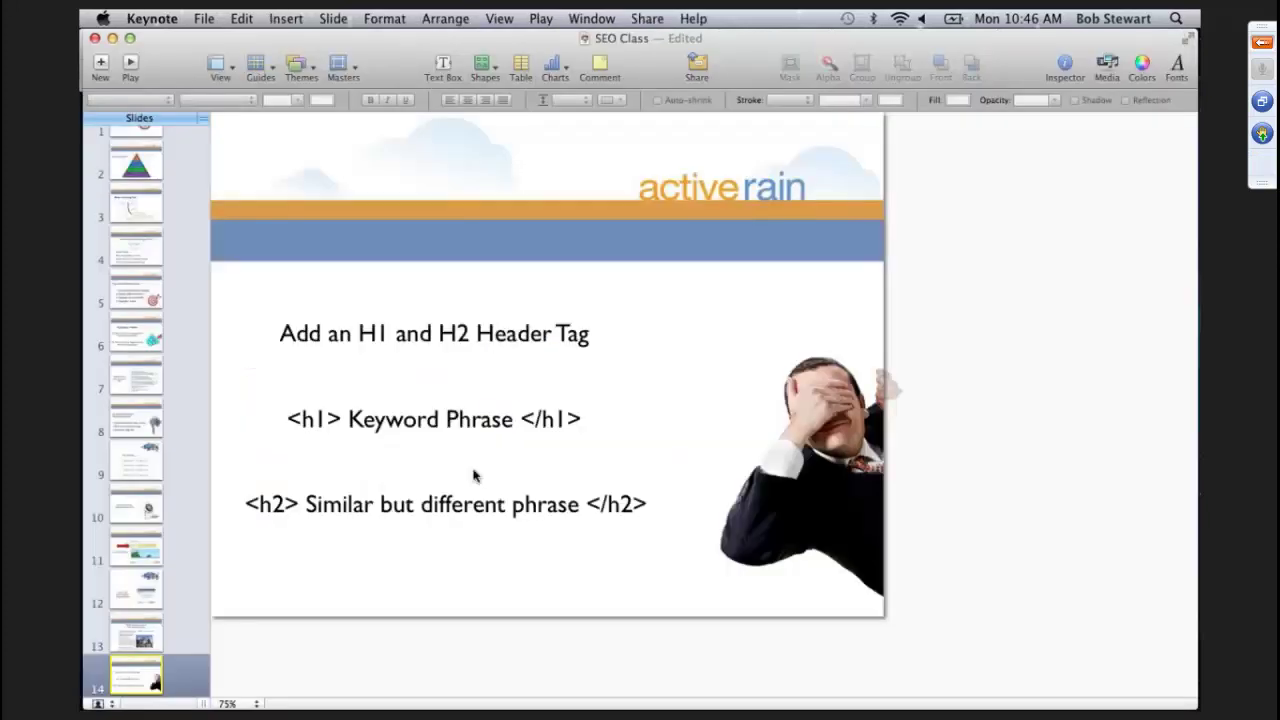